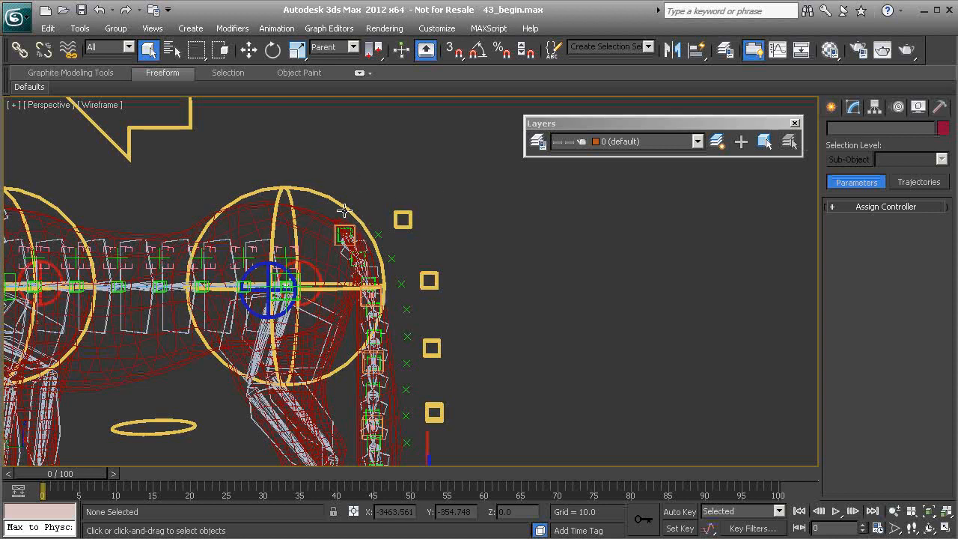
Step: Group the uppermost tail control box, Cs_Tail_A01, under the name GrpCns_Tail_A01
{"action": "middle_click_drag", "start_coordinate": [374, 259], "coordinate": [297, 264], "text": "alt"}
{"action": "middle_click_drag", "start_coordinate": [297, 339], "coordinate": [345, 295]}
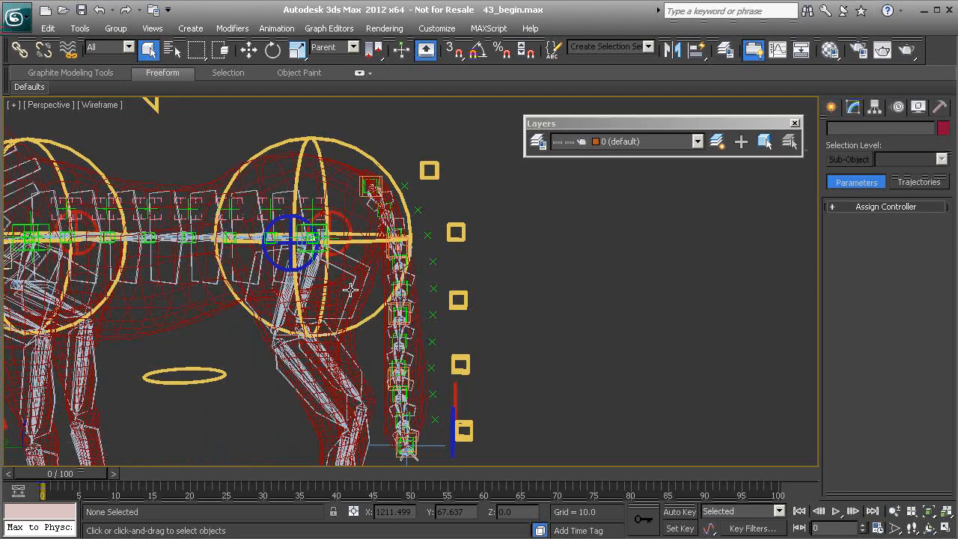
{"action": "middle_click_drag", "start_coordinate": [382, 220], "coordinate": [365, 279]}
{"action": "scroll", "coordinate": [347, 271], "scroll_direction": "up", "scroll_amount": 1}
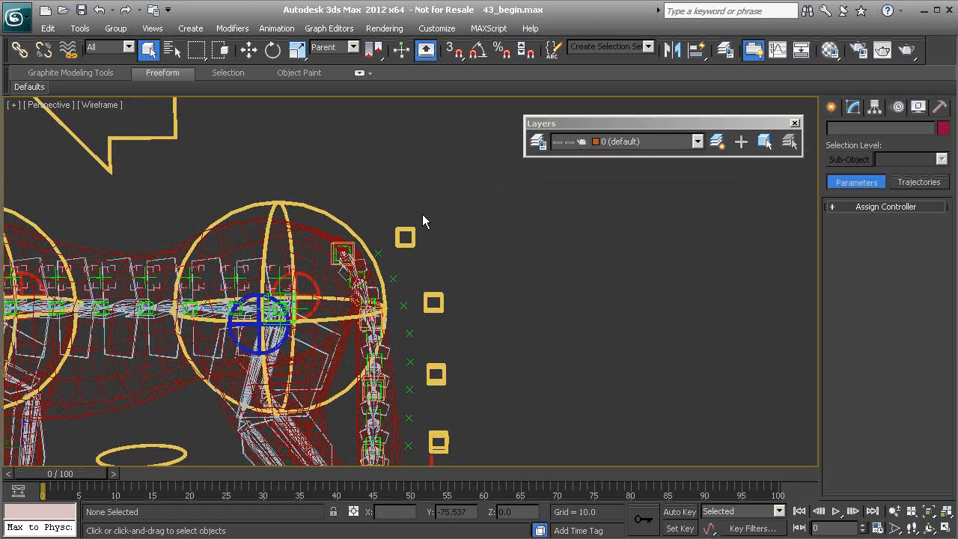
{"action": "left_click", "coordinate": [405, 239]}
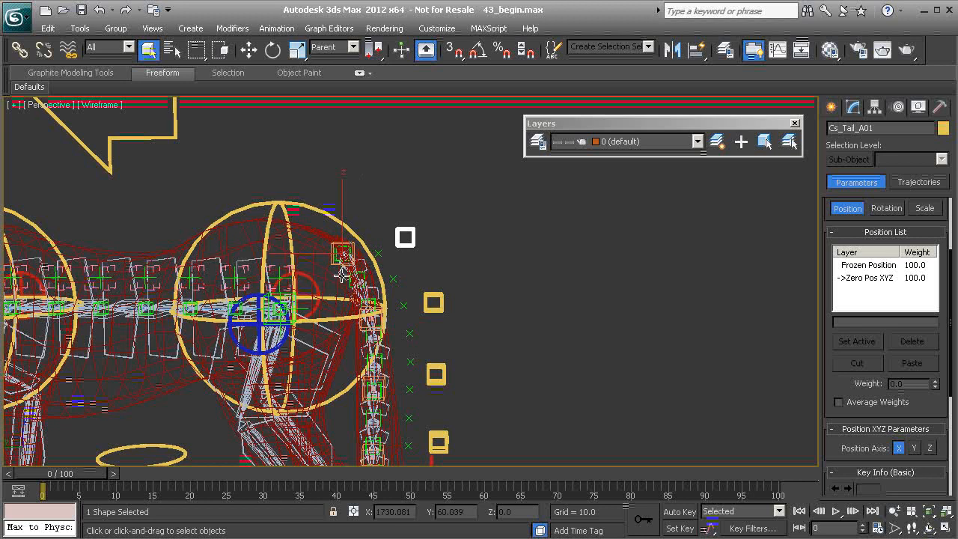
{"action": "middle_click_drag", "start_coordinate": [341, 275], "coordinate": [408, 251], "text": "alt"}
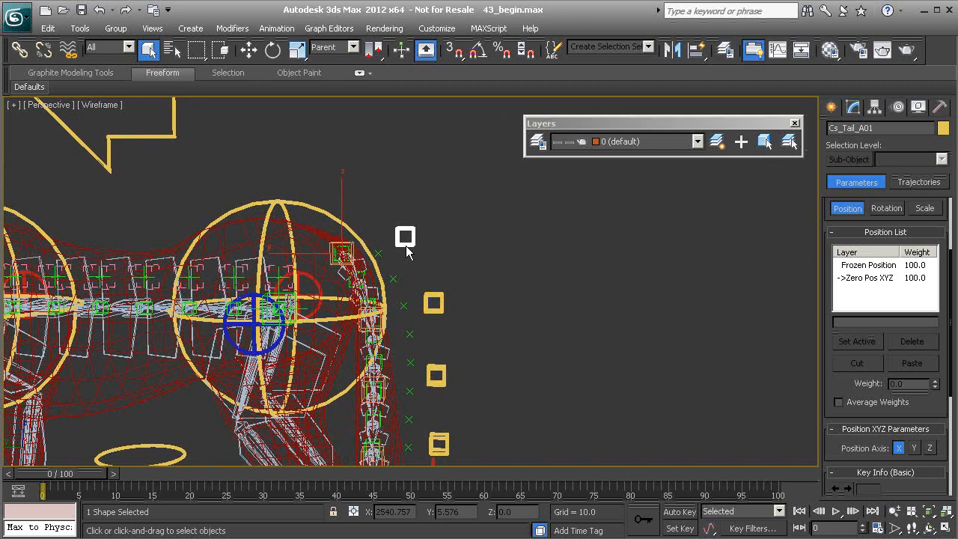
{"action": "right_click", "coordinate": [508, 238]}
{"action": "left_click", "coordinate": [551, 391]}
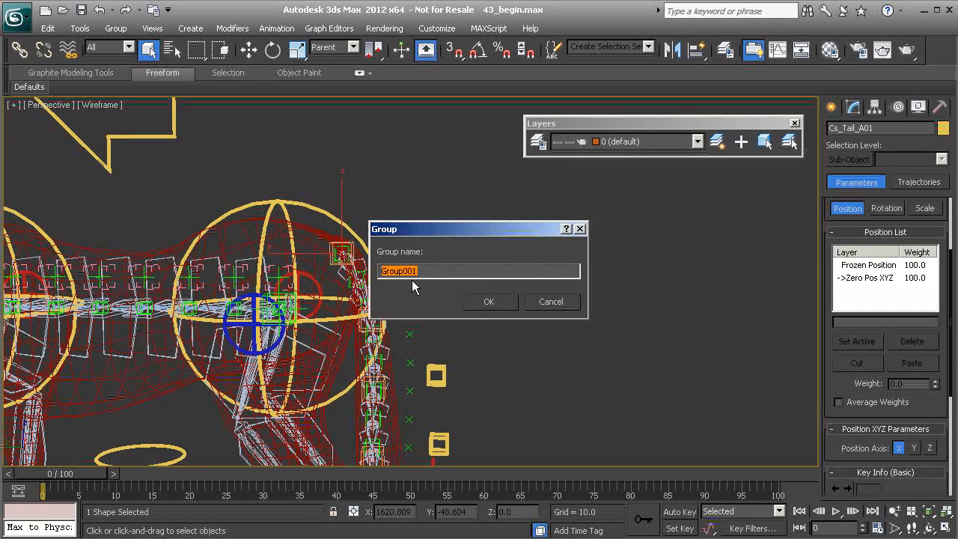
{"action": "type", "text": "GrpCns"}
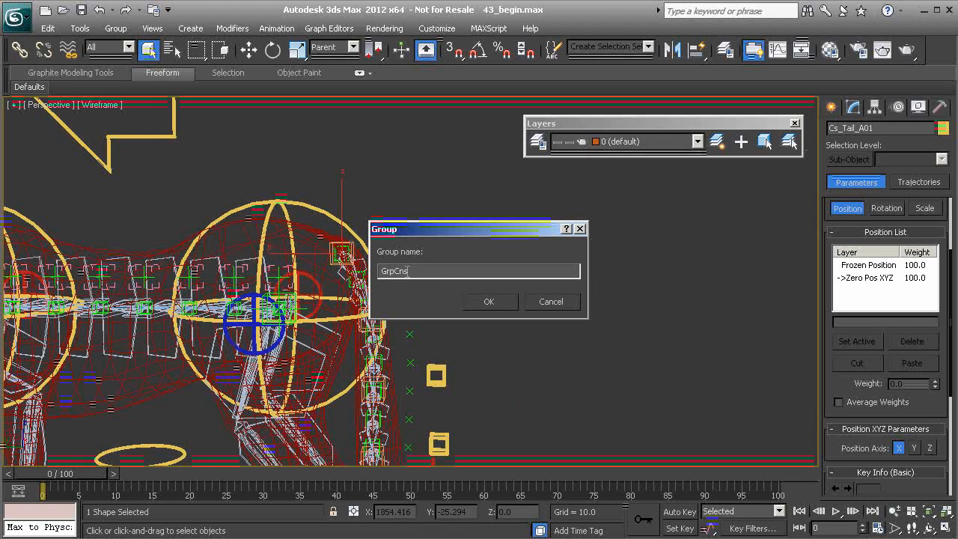
{"action": "type", "text": "_Tail_A01"}
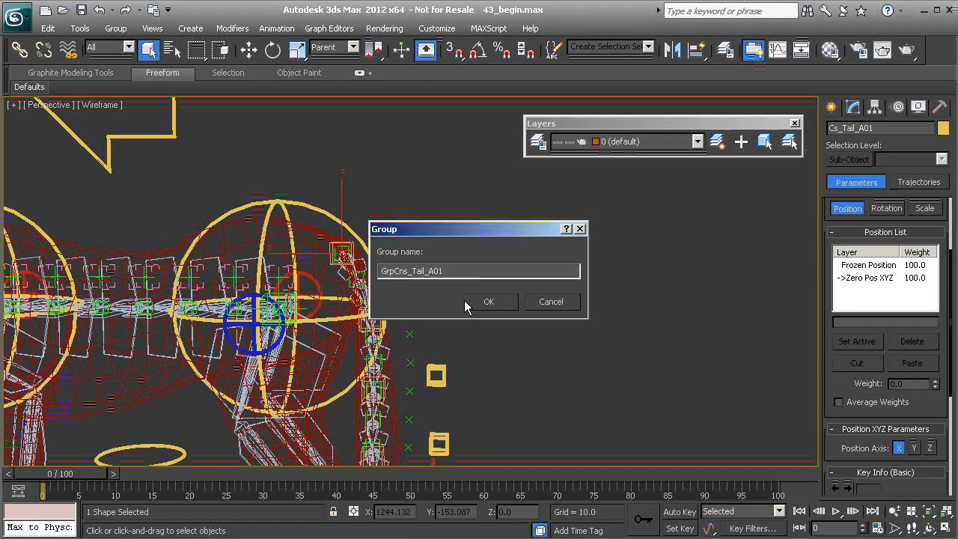
{"action": "left_click", "coordinate": [489, 302]}
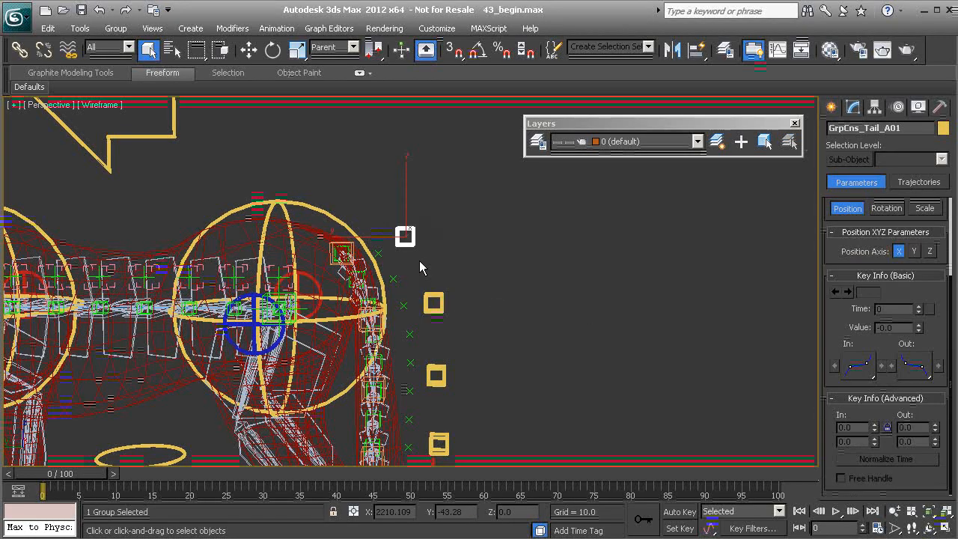
Step: Open the GrpCns_Tail_A01 group so that its helper and the control inside can be selected individually
{"action": "right_click", "coordinate": [510, 235], "text": "alt"}
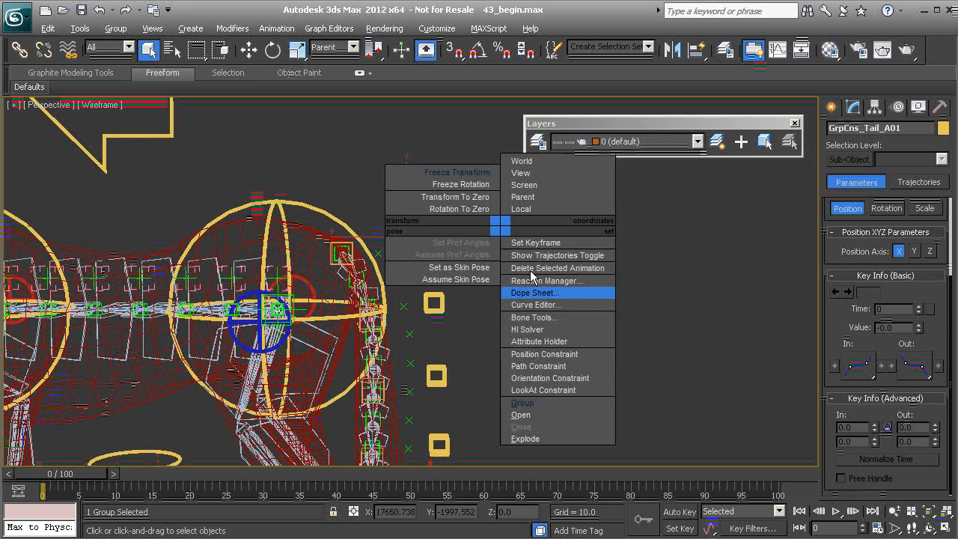
{"action": "left_click", "coordinate": [549, 418]}
{"action": "scroll", "coordinate": [443, 239], "scroll_direction": "up", "scroll_amount": 2}
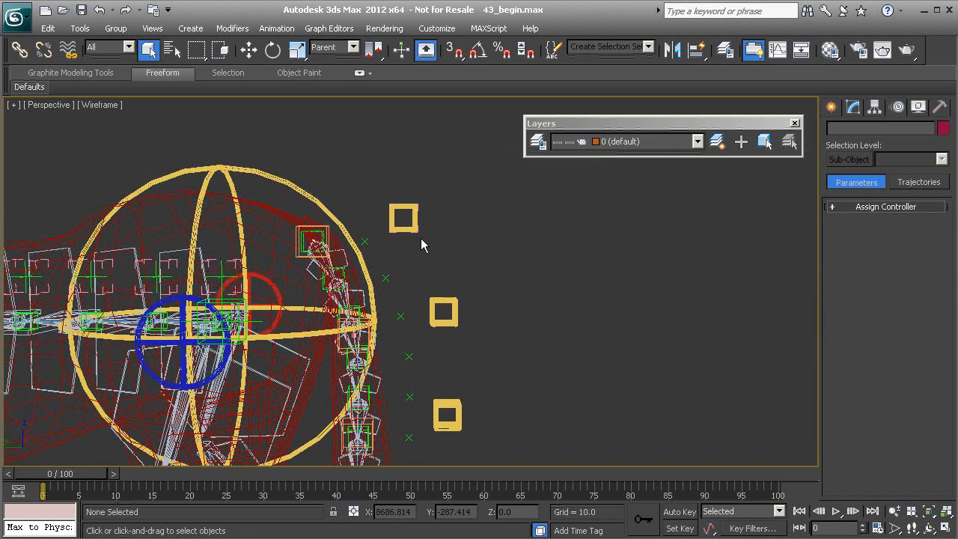
Step: Select the GrpCns_Tail_A01 group helper and add it to the objects_to_hide layer
{"action": "left_click", "coordinate": [405, 218]}
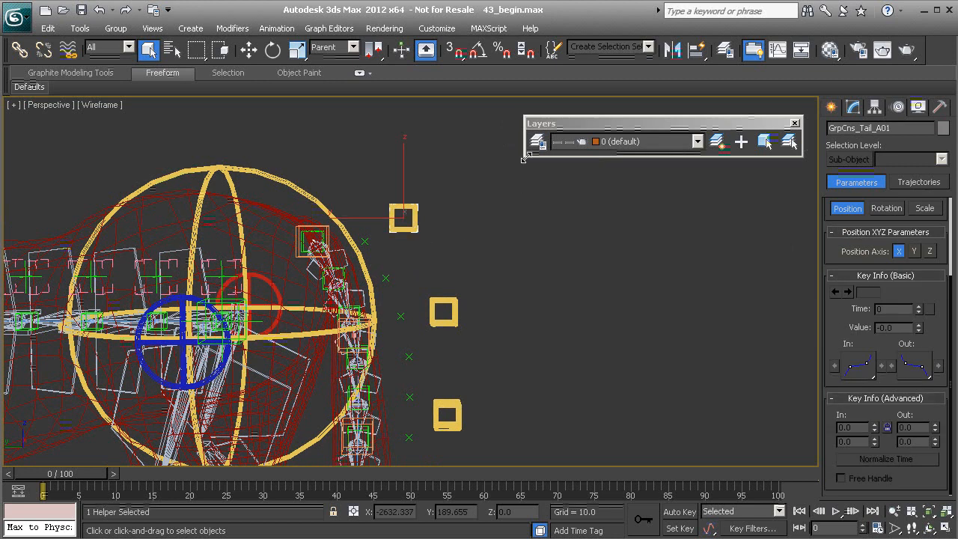
{"action": "left_click", "coordinate": [537, 142]}
{"action": "left_click", "coordinate": [510, 193]}
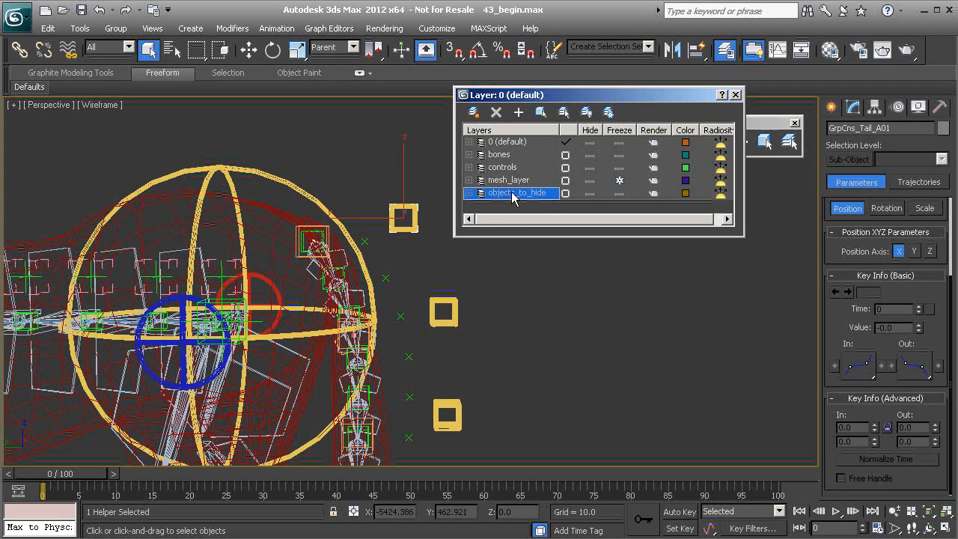
{"action": "left_click", "coordinate": [520, 114]}
{"action": "left_click", "coordinate": [736, 94]}
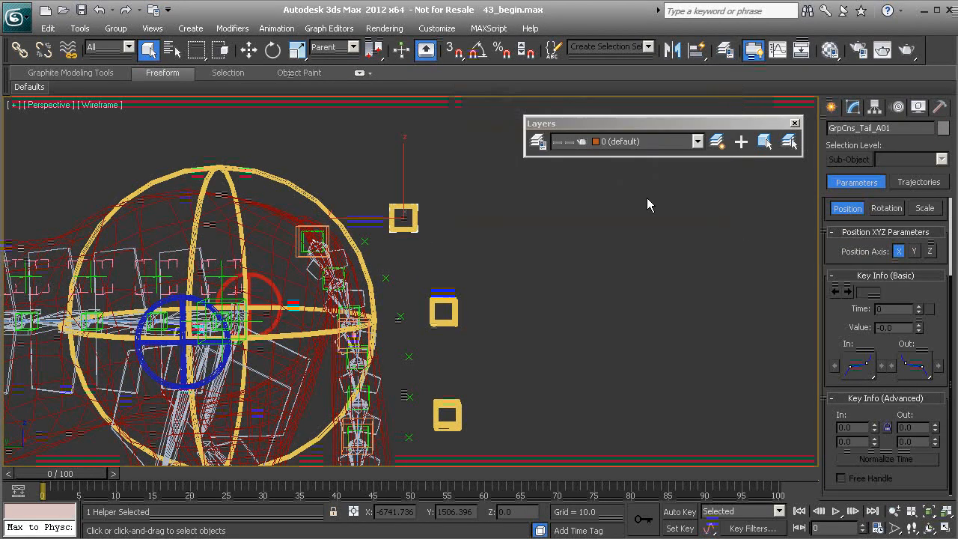
Step: Align only the pivot of GrpCns_Tail_A01 to the box helper at the base of the tail
{"action": "middle_click_drag", "start_coordinate": [566, 242], "coordinate": [613, 271]}
{"action": "left_click", "coordinate": [874, 105]}
{"action": "scroll", "coordinate": [553, 298], "scroll_direction": "up", "scroll_amount": 3}
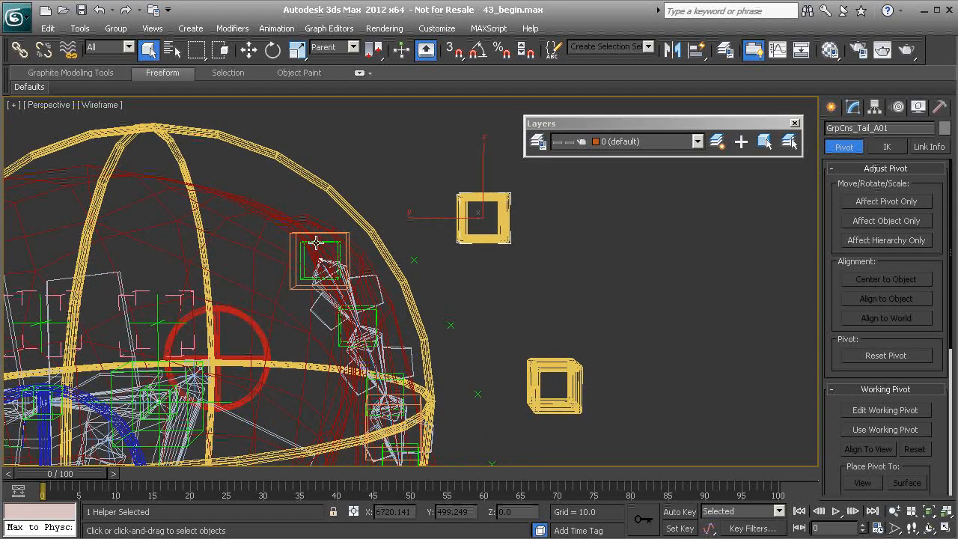
{"action": "left_click", "coordinate": [877, 202]}
{"action": "key", "text": "alt+a"}
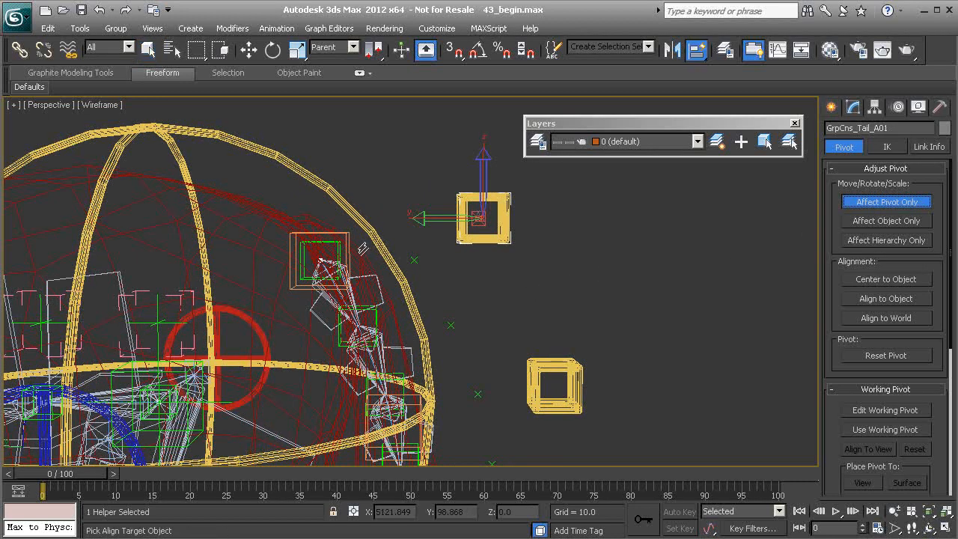
{"action": "left_click", "coordinate": [348, 243]}
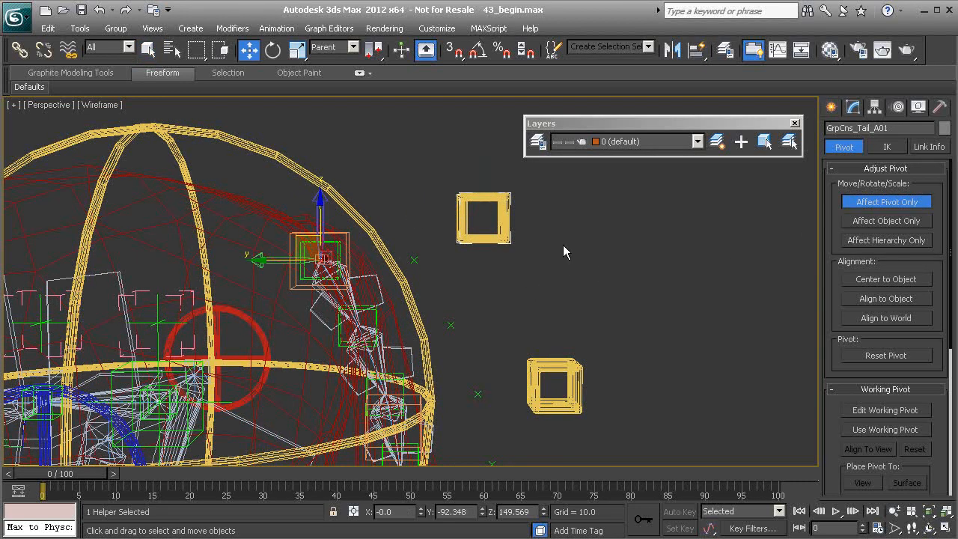
{"action": "left_click", "coordinate": [897, 203]}
Step: Examine the tail controls and their placement relative to the hips and the rest of the horse rig
{"action": "scroll", "coordinate": [450, 266], "scroll_direction": "down", "scroll_amount": 3}
{"action": "middle_click_drag", "start_coordinate": [461, 345], "coordinate": [466, 298]}
{"action": "scroll", "coordinate": [410, 302], "scroll_direction": "down", "scroll_amount": 3}
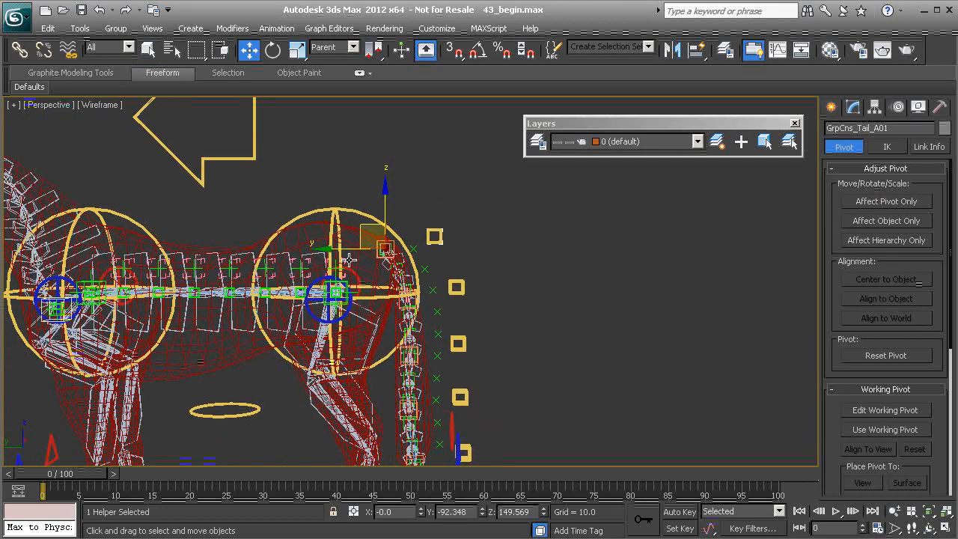
{"action": "scroll", "coordinate": [308, 265], "scroll_direction": "down", "scroll_amount": 2}
{"action": "middle_click_drag", "start_coordinate": [294, 397], "coordinate": [346, 317]}
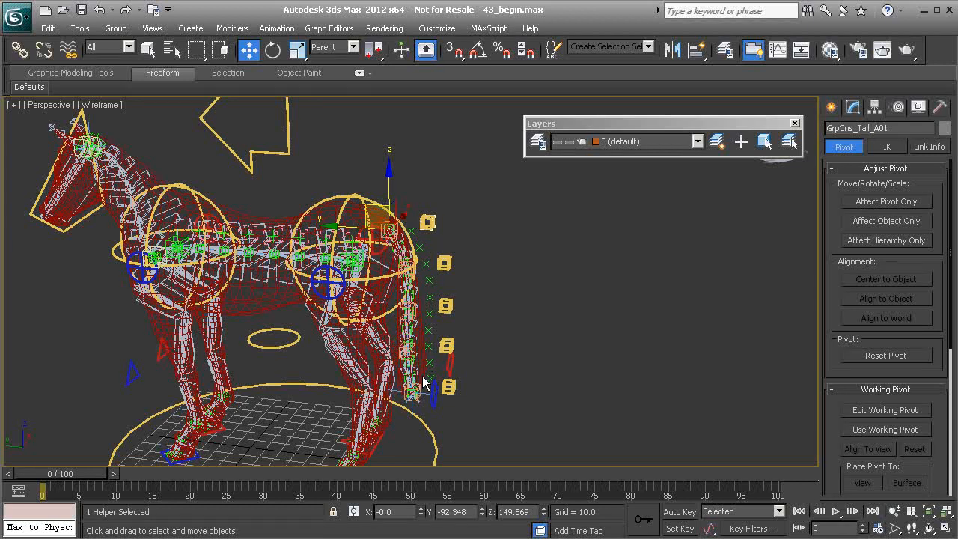
{"action": "middle_click_drag", "start_coordinate": [403, 224], "coordinate": [381, 289], "text": "alt"}
{"action": "middle_click_drag", "start_coordinate": [337, 265], "coordinate": [351, 239], "text": "alt"}
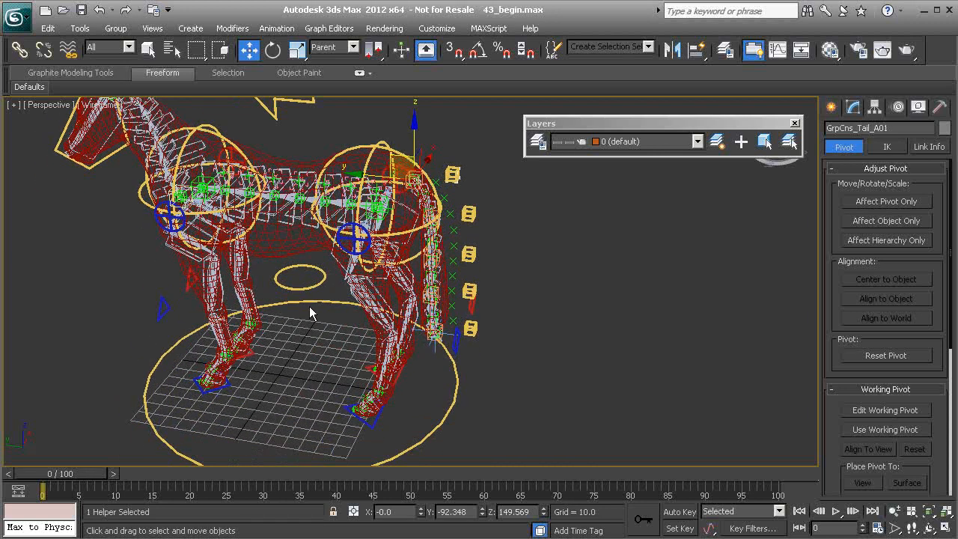
{"action": "scroll", "coordinate": [309, 307], "scroll_direction": "up", "scroll_amount": 3}
{"action": "middle_click_drag", "start_coordinate": [309, 306], "coordinate": [319, 316], "text": "alt"}
{"action": "scroll", "coordinate": [319, 317], "scroll_direction": "up", "scroll_amount": 2}
Step: Open the saved schematic view, Schematic View 1, and fit its window over the viewport
{"action": "left_click", "coordinate": [275, 30]}
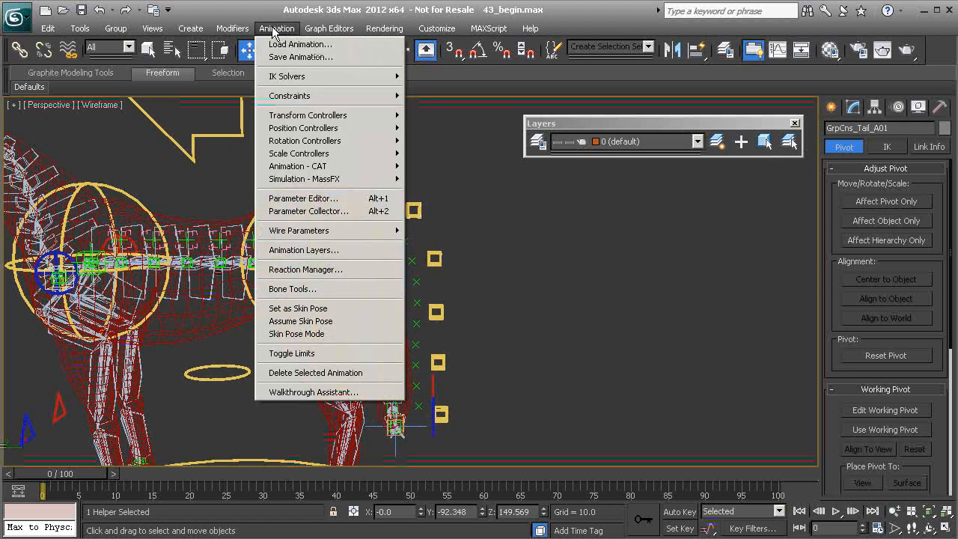
{"action": "mouse_move", "coordinate": [329, 29]}
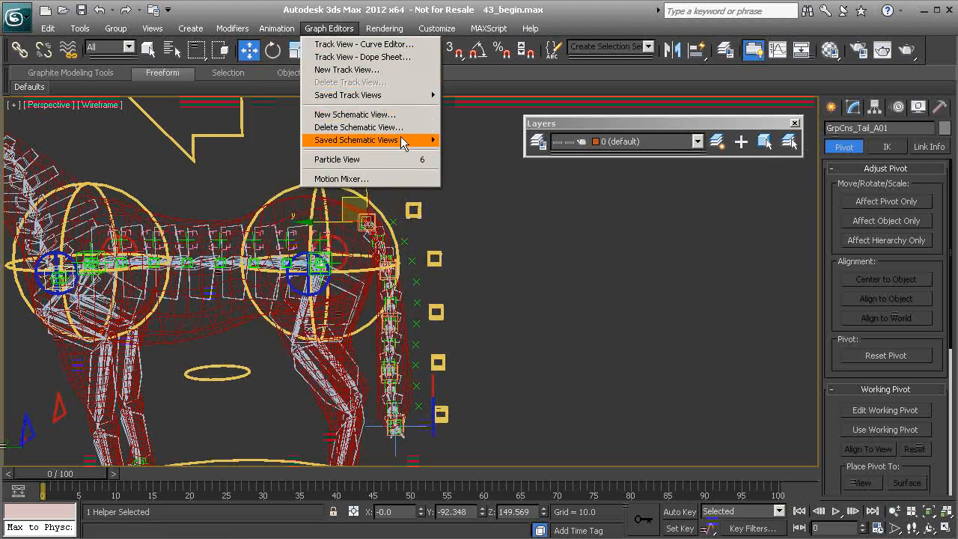
{"action": "mouse_move", "coordinate": [401, 142]}
{"action": "left_click", "coordinate": [473, 141]}
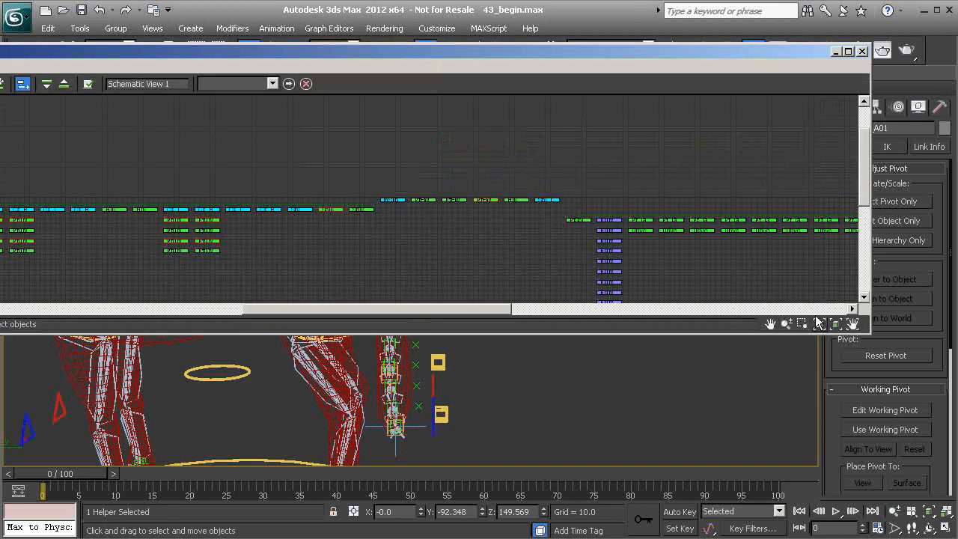
{"action": "left_click_drag", "start_coordinate": [871, 332], "coordinate": [401, 337]}
{"action": "left_click_drag", "start_coordinate": [208, 50], "coordinate": [588, 80]}
Step: Move the GrpCns_Tail_A01 node in the schematic view close to the hip control nodes
{"action": "middle_click_drag", "start_coordinate": [599, 215], "coordinate": [470, 207]}
{"action": "middle_click_drag", "start_coordinate": [590, 195], "coordinate": [417, 210]}
{"action": "middle_click_drag", "start_coordinate": [522, 238], "coordinate": [540, 199], "text": "ctrl+alt"}
{"action": "left_click_drag", "start_coordinate": [676, 220], "coordinate": [335, 284]}
{"action": "middle_click_drag", "start_coordinate": [300, 233], "coordinate": [629, 205]}
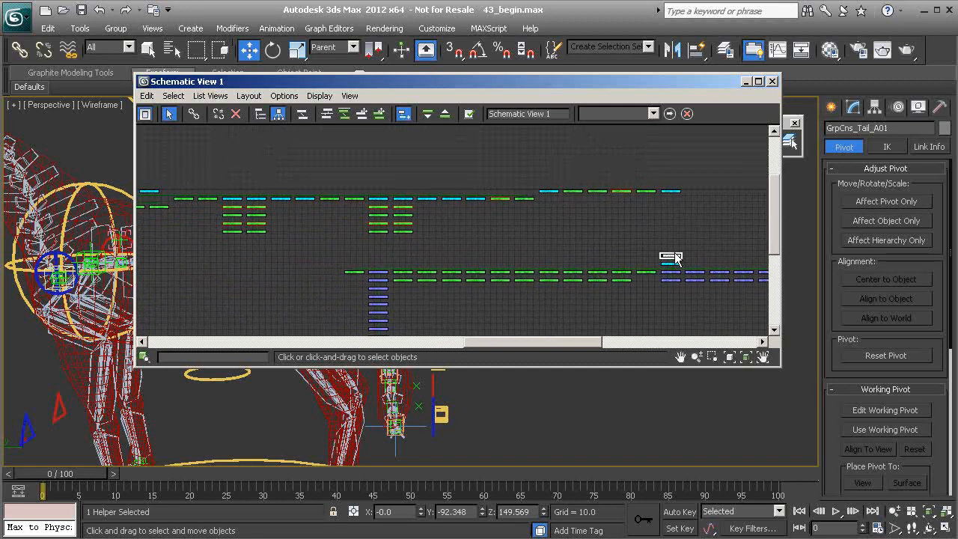
{"action": "left_click_drag", "start_coordinate": [667, 259], "coordinate": [345, 274]}
{"action": "middle_click_drag", "start_coordinate": [295, 239], "coordinate": [443, 231]}
{"action": "middle_click_drag", "start_coordinate": [265, 189], "coordinate": [339, 198], "text": "ctrl+alt"}
Step: Link the GrpCns_Tail_A01 node to its cyan parent control node in the schematic hierarchy and close the schematic view
{"action": "left_click", "coordinate": [194, 115]}
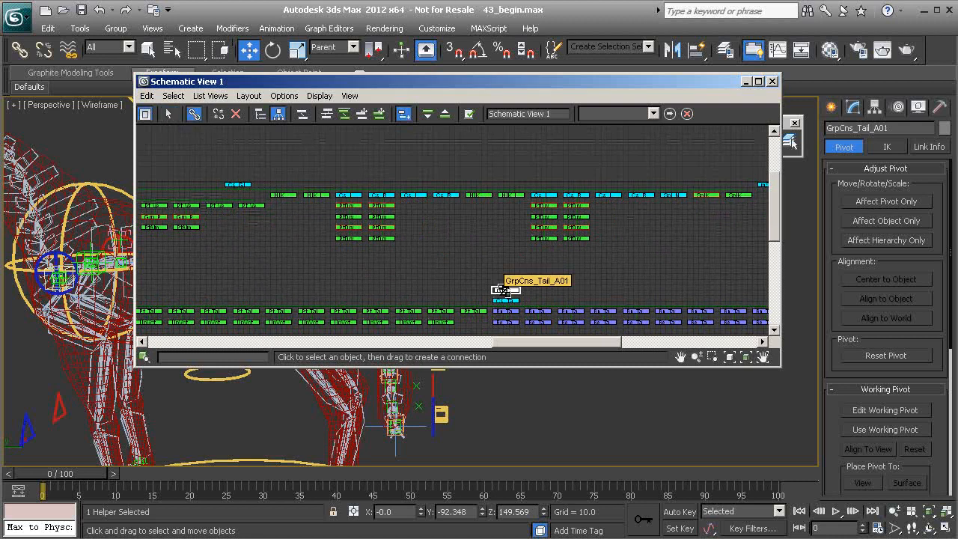
{"action": "left_click_drag", "start_coordinate": [384, 155], "coordinate": [238, 184]}
{"action": "left_click", "coordinate": [773, 81]}
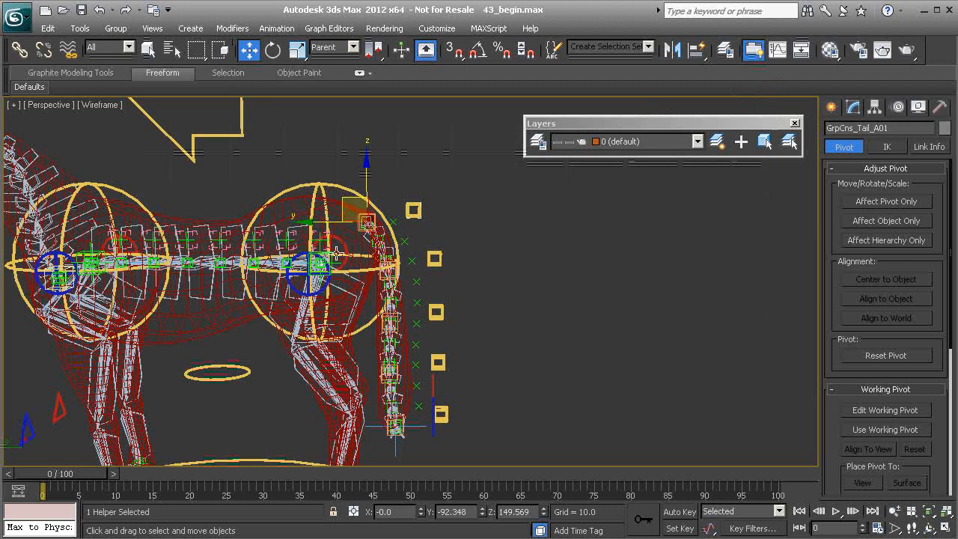
Step: Freeze the transforms of GrpCns_Tail_A01 together with the five tail control boxes
{"action": "scroll", "coordinate": [446, 209], "scroll_direction": "up", "scroll_amount": 5}
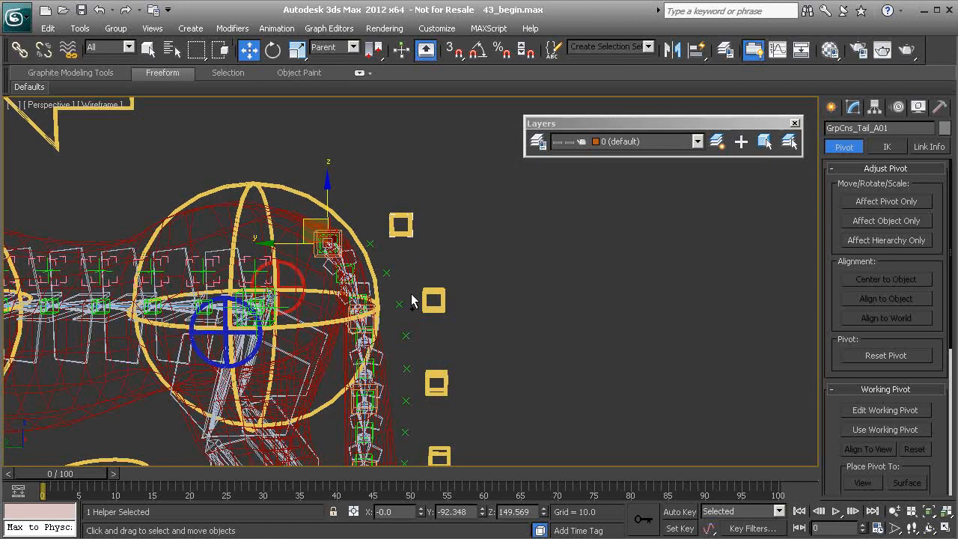
{"action": "left_click", "coordinate": [408, 218], "text": "ctrl"}
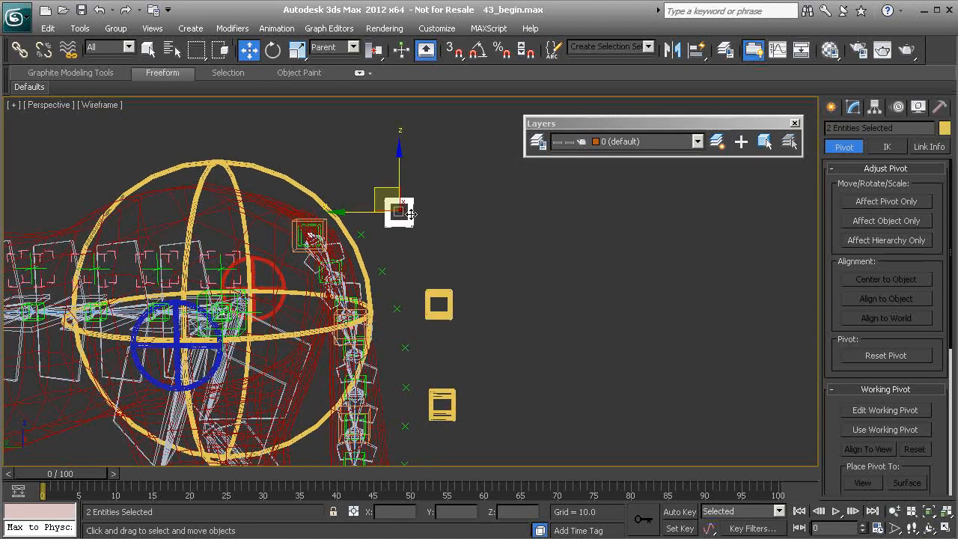
{"action": "left_click", "coordinate": [447, 308], "text": "ctrl"}
{"action": "middle_click_drag", "start_coordinate": [447, 351], "coordinate": [441, 228]}
{"action": "left_click", "coordinate": [438, 286], "text": "ctrl"}
{"action": "left_click", "coordinate": [452, 378], "text": "ctrl"}
{"action": "middle_click_drag", "start_coordinate": [452, 378], "coordinate": [451, 228]}
{"action": "left_click", "coordinate": [457, 326], "text": "ctrl"}
{"action": "right_click", "coordinate": [553, 264]}
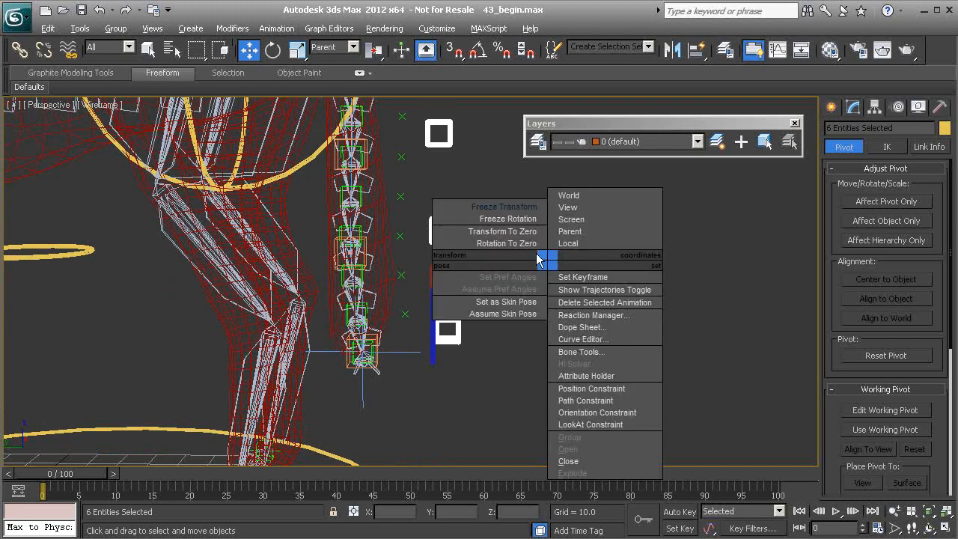
{"action": "left_click", "coordinate": [503, 208]}
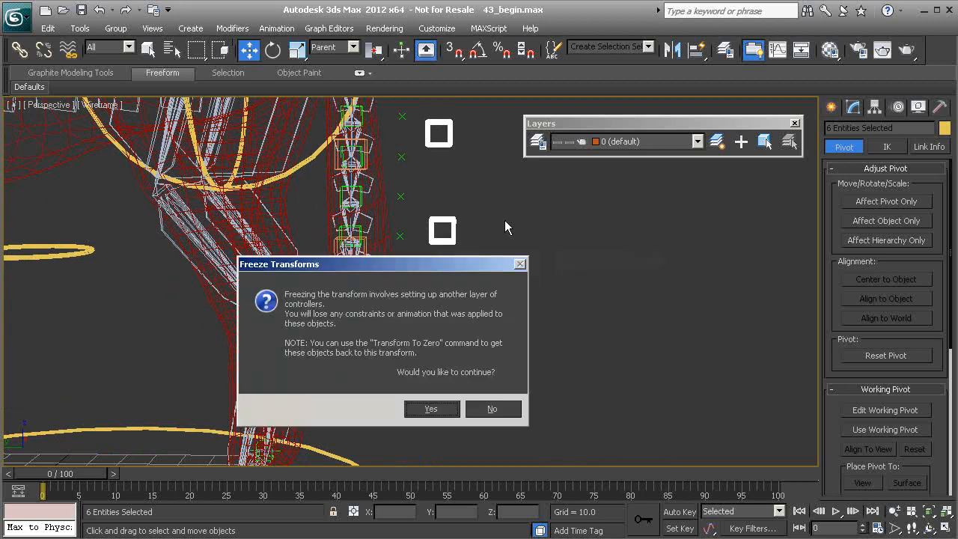
{"action": "left_click", "coordinate": [432, 408]}
Step: Check the tail controls Cs_Tail_C01 and Cs_Tail_B01 with the Rotate tool
{"action": "middle_click_drag", "start_coordinate": [452, 236], "coordinate": [459, 354]}
{"action": "left_click", "coordinate": [461, 340]}
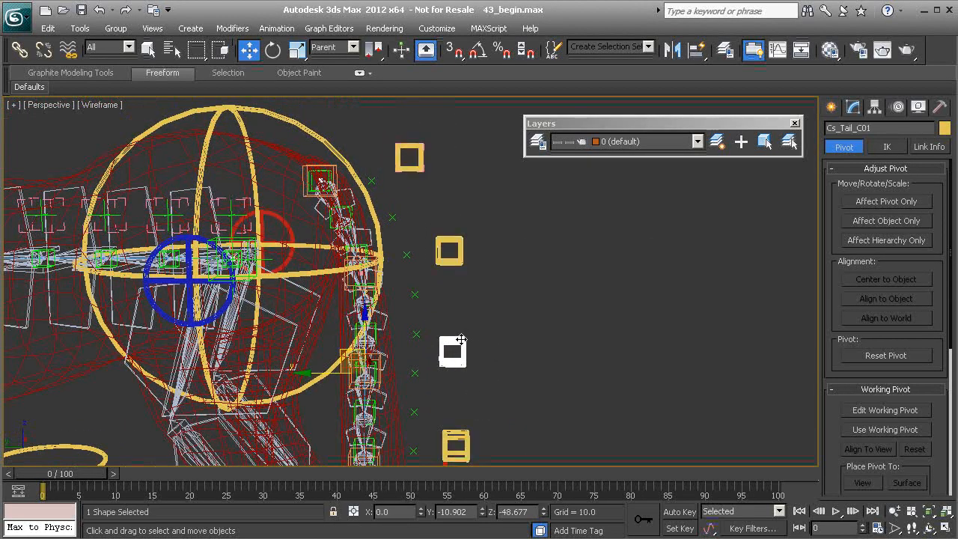
{"action": "key", "text": "e"}
{"action": "left_click_drag", "start_coordinate": [487, 342], "coordinate": [519, 343]}
{"action": "left_click", "coordinate": [464, 247]}
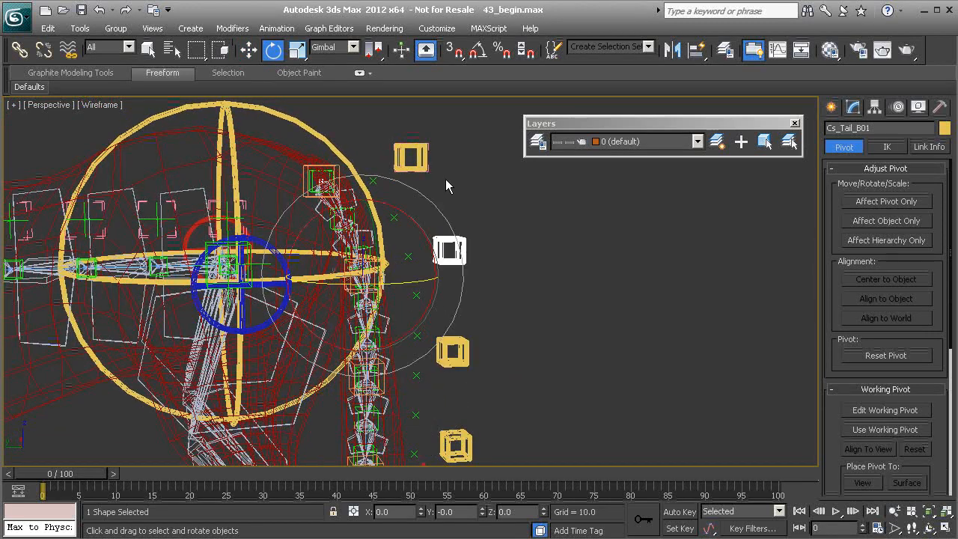
Step: Examine the base of the tail and the hip area around the first tail bones
{"action": "middle_click_drag", "start_coordinate": [568, 276], "coordinate": [622, 327], "text": "alt"}
{"action": "scroll", "coordinate": [442, 273], "scroll_direction": "down", "scroll_amount": 1}
{"action": "scroll", "coordinate": [622, 327], "scroll_direction": "up", "scroll_amount": 1}
{"action": "scroll", "coordinate": [569, 260], "scroll_direction": "up", "scroll_amount": 1}
{"action": "middle_click_drag", "start_coordinate": [580, 277], "coordinate": [397, 253]}
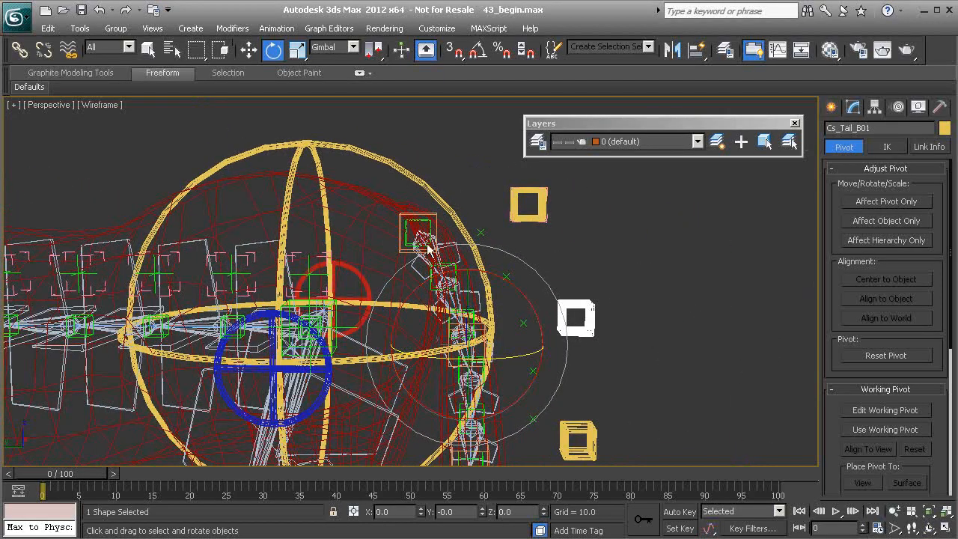
{"action": "left_click_drag", "start_coordinate": [411, 264], "coordinate": [356, 314]}
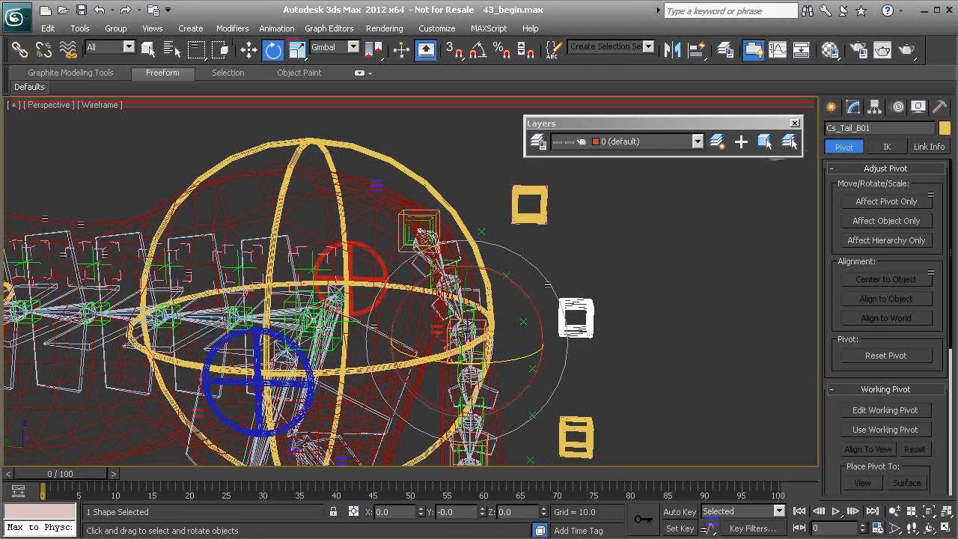
{"action": "mouse_move", "coordinate": [321, 324]}
{"action": "middle_mouse_down", "text": "alt"}
{"action": "mouse_move", "coordinate": [342, 302]}
{"action": "mouse_move", "coordinate": [332, 311]}
{"action": "middle_mouse_up", "text": "alt"}
{"action": "scroll", "coordinate": [331, 311], "scroll_direction": "up", "scroll_amount": 1}
{"action": "scroll", "coordinate": [374, 287], "scroll_direction": "down", "scroll_amount": 3}
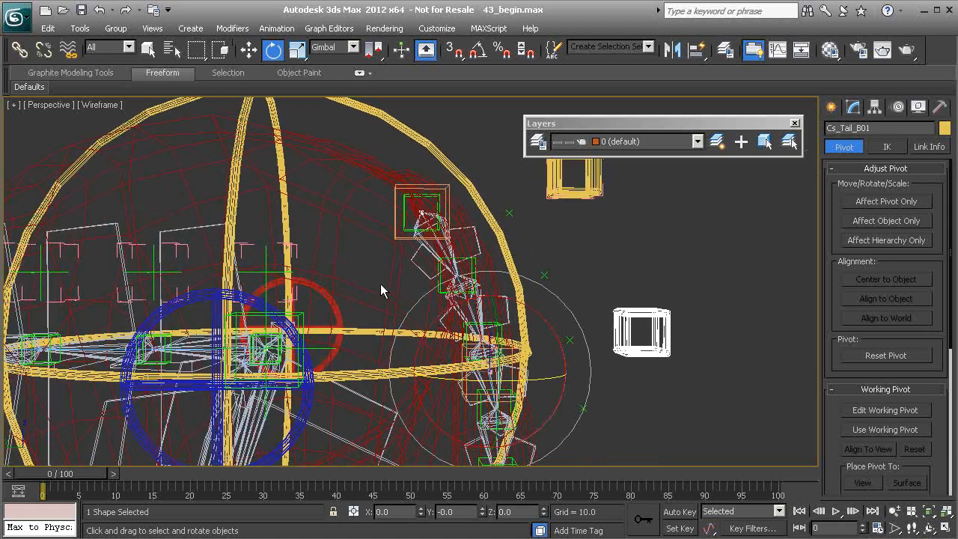
Step: Create a Point helper with Cross and Box display, size 20.0, on the ground grid between the horse's front and hind legs
{"action": "left_click", "coordinate": [832, 107]}
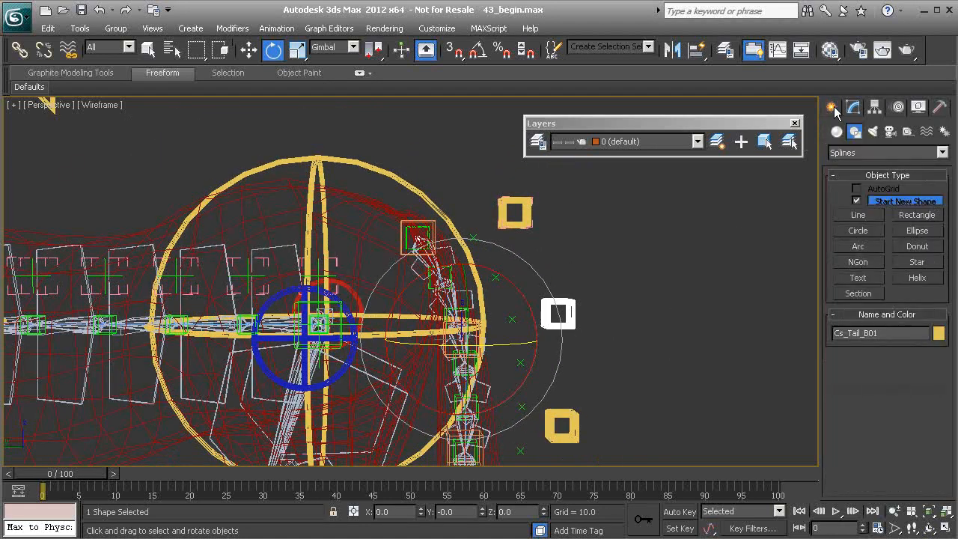
{"action": "left_click", "coordinate": [907, 131]}
{"action": "left_click", "coordinate": [858, 250]}
{"action": "scroll", "coordinate": [551, 354], "scroll_direction": "down", "scroll_amount": 2}
{"action": "middle_click_drag", "start_coordinate": [552, 355], "coordinate": [599, 291]}
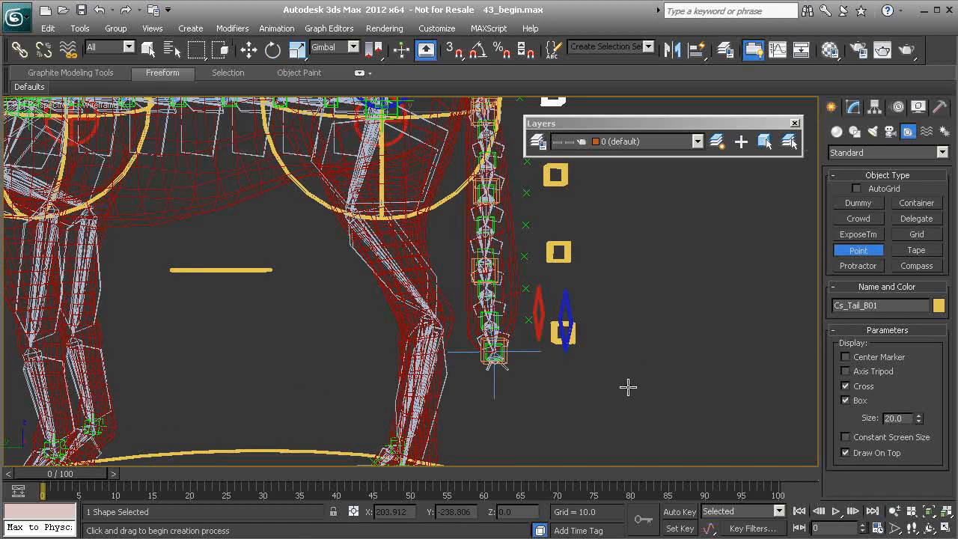
{"action": "scroll", "coordinate": [411, 276], "scroll_direction": "down", "scroll_amount": 2}
{"action": "left_click", "coordinate": [280, 441]}
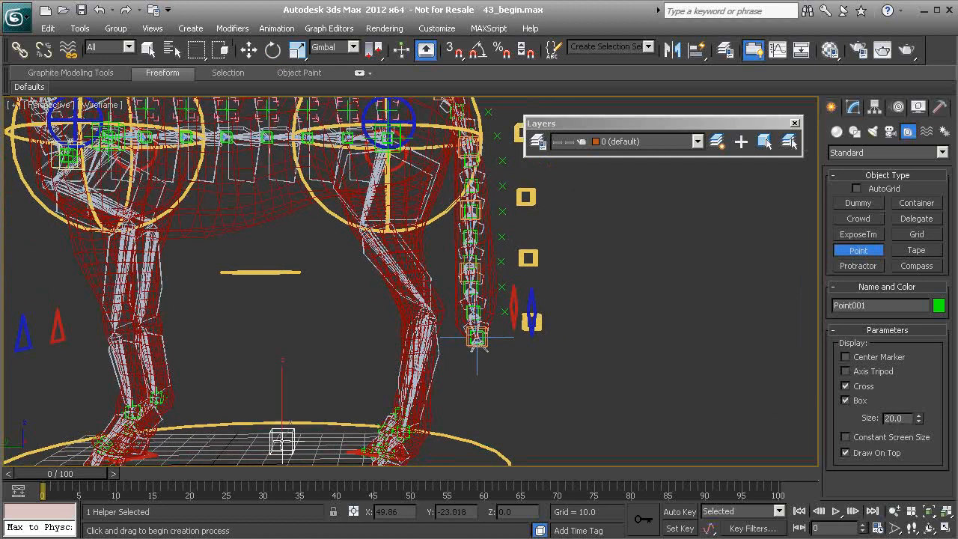
Step: Check the scene's layers and rename the new point helper as PtDrv_TailAnchor01
{"action": "key", "text": "e"}
{"action": "mouse_move", "coordinate": [342, 348]}
{"action": "middle_mouse_down", "text": "alt"}
{"action": "mouse_move", "coordinate": [317, 314]}
{"action": "mouse_move", "coordinate": [329, 377]}
{"action": "mouse_move", "coordinate": [343, 362]}
{"action": "middle_mouse_up", "text": "alt"}
{"action": "left_click", "coordinate": [538, 142]}
{"action": "left_click", "coordinate": [522, 193]}
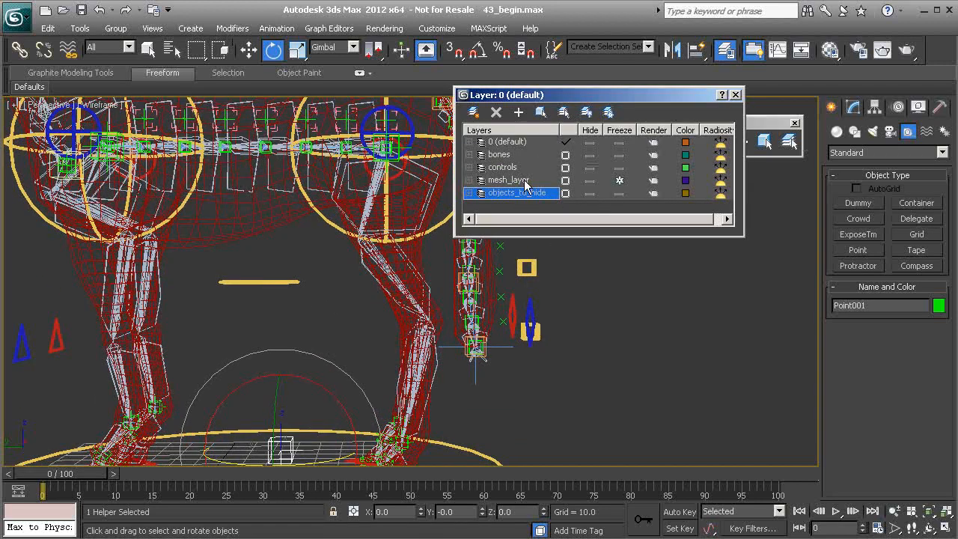
{"action": "left_click", "coordinate": [736, 96]}
{"action": "left_click", "coordinate": [881, 306]}
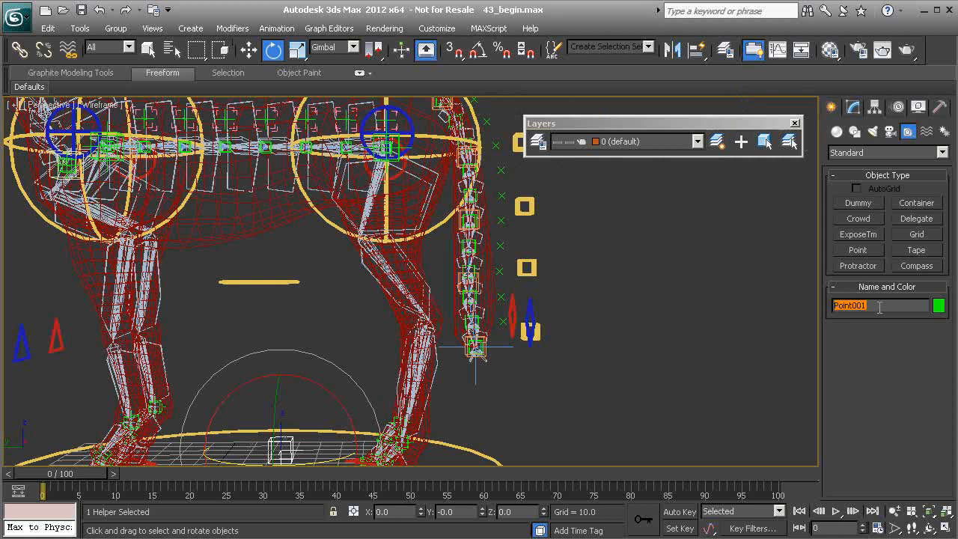
{"action": "type", "text": "P"}
Step: Align PtDrv_TailAnchor01 to the box at the base of the tail
{"action": "middle_click_drag", "start_coordinate": [494, 238], "coordinate": [480, 305]}
{"action": "scroll", "coordinate": [479, 299], "scroll_direction": "up", "scroll_amount": 2}
{"action": "middle_click_drag", "start_coordinate": [473, 227], "coordinate": [462, 267]}
{"action": "scroll", "coordinate": [441, 261], "scroll_direction": "up", "scroll_amount": 3}
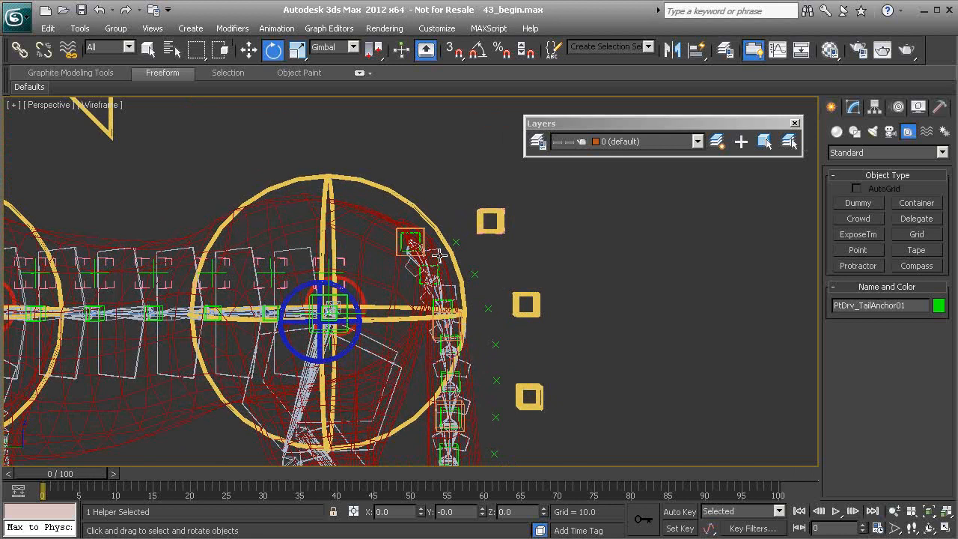
{"action": "key", "text": "alt+a"}
{"action": "left_click", "coordinate": [401, 244]}
{"action": "key", "text": "w"}
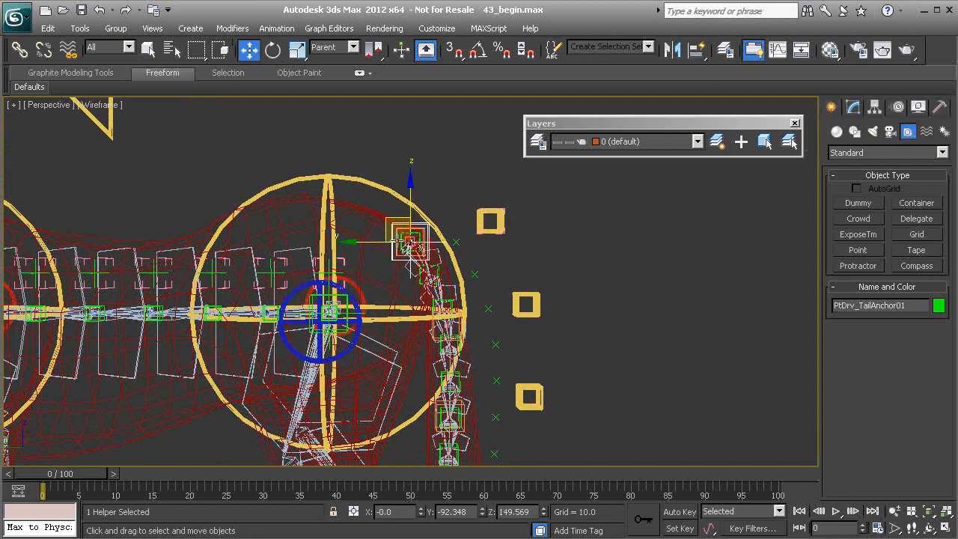
Step: Link PtDrv_TailAnchor01 to the green box helper at the centre of the pelvis
{"action": "scroll", "coordinate": [412, 267], "scroll_direction": "up", "scroll_amount": 5}
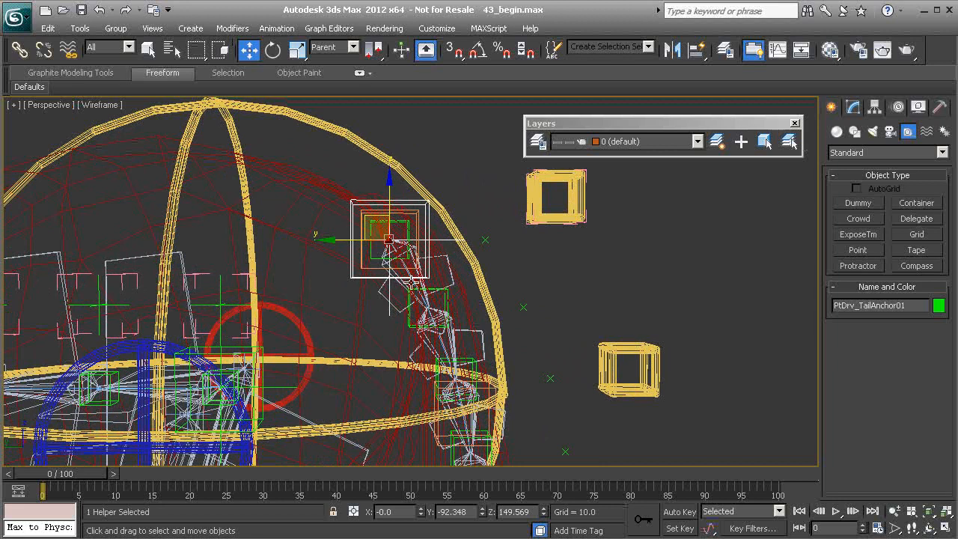
{"action": "scroll", "coordinate": [370, 278], "scroll_direction": "down", "scroll_amount": 5}
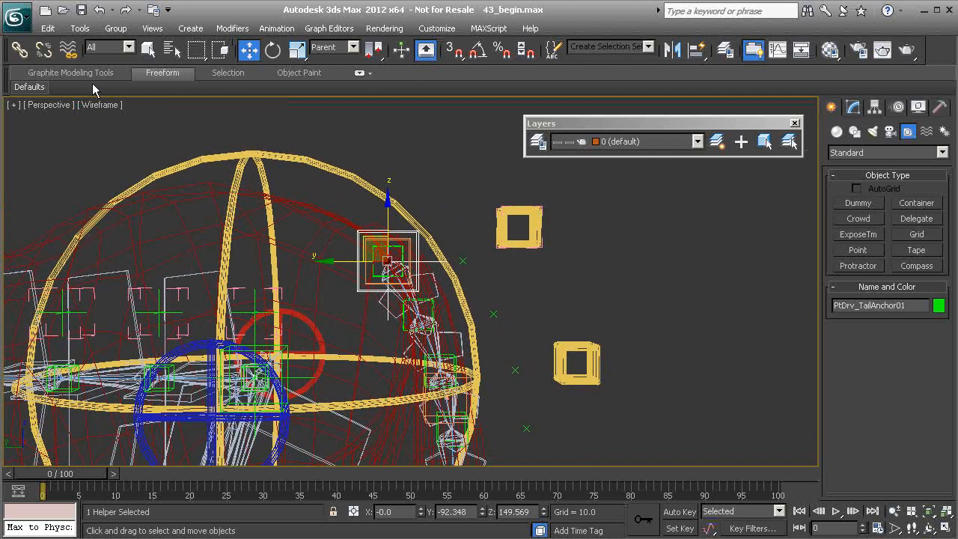
{"action": "left_click", "coordinate": [19, 49]}
{"action": "scroll", "coordinate": [325, 293], "scroll_direction": "up", "scroll_amount": 3}
{"action": "middle_click_drag", "start_coordinate": [307, 309], "coordinate": [316, 278]}
{"action": "middle_click_drag", "start_coordinate": [419, 262], "coordinate": [445, 280], "text": "alt"}
{"action": "left_click_drag", "start_coordinate": [513, 268], "coordinate": [393, 372]}
{"action": "scroll", "coordinate": [416, 322], "scroll_direction": "down", "scroll_amount": 4}
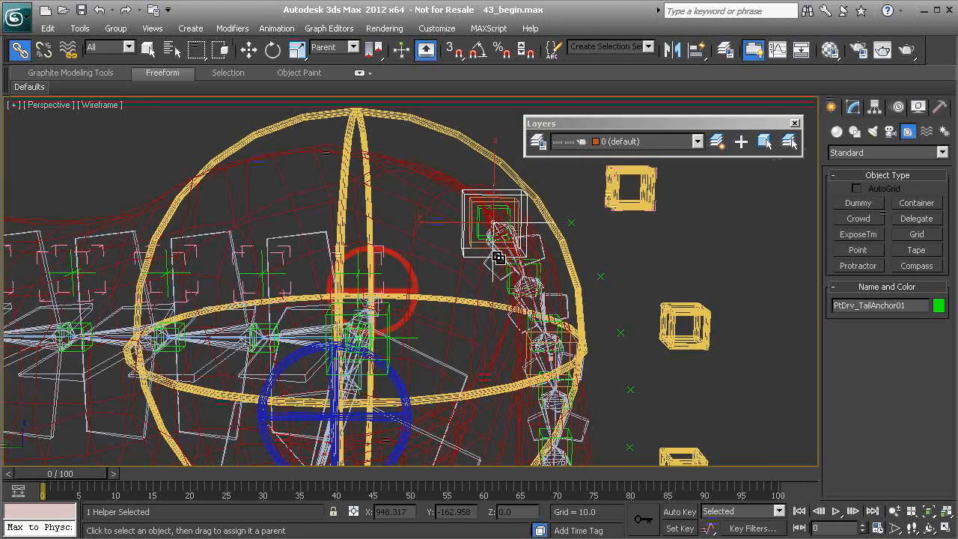
{"action": "scroll", "coordinate": [412, 254], "scroll_direction": "down", "scroll_amount": 3}
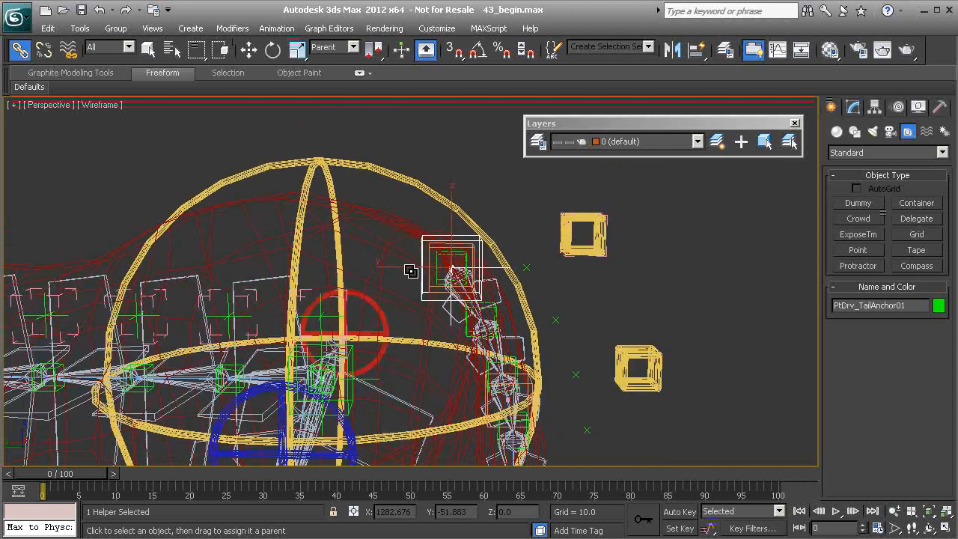
{"action": "scroll", "coordinate": [429, 274], "scroll_direction": "up", "scroll_amount": 3}
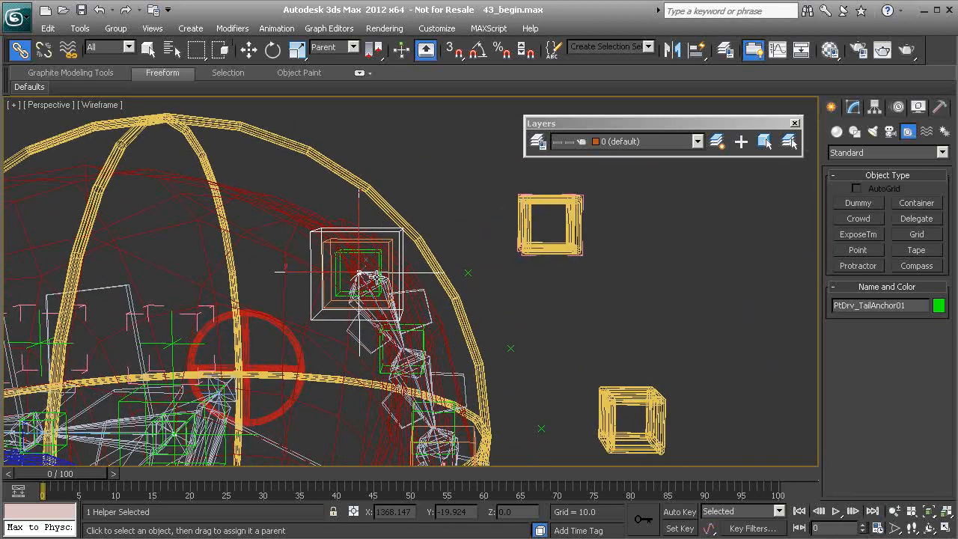
Step: Add a position constraint from GrpCns_Tail_A01 to PtDrv_TailAnchor01 at the base of the tail
{"action": "left_click", "coordinate": [584, 257]}
{"action": "left_click", "coordinate": [311, 228]}
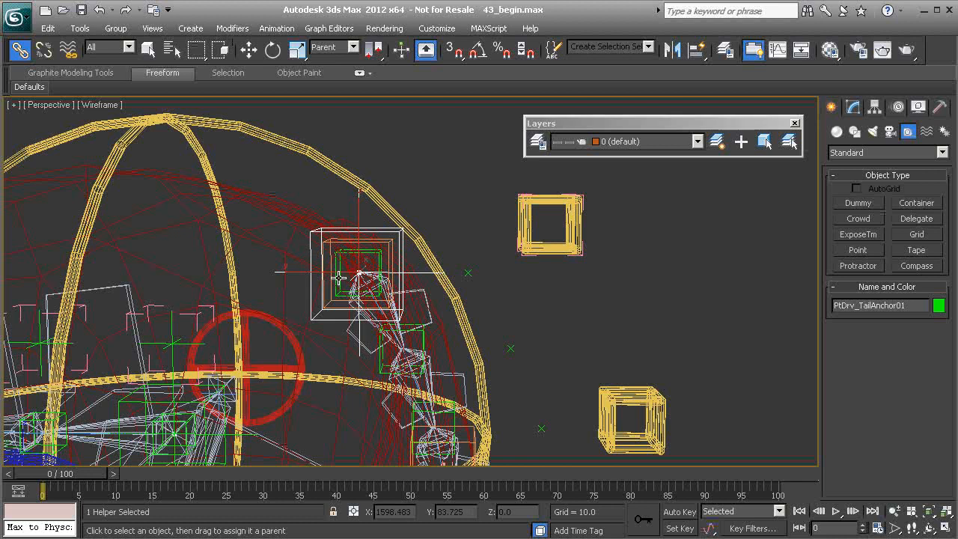
{"action": "left_click", "coordinate": [584, 263]}
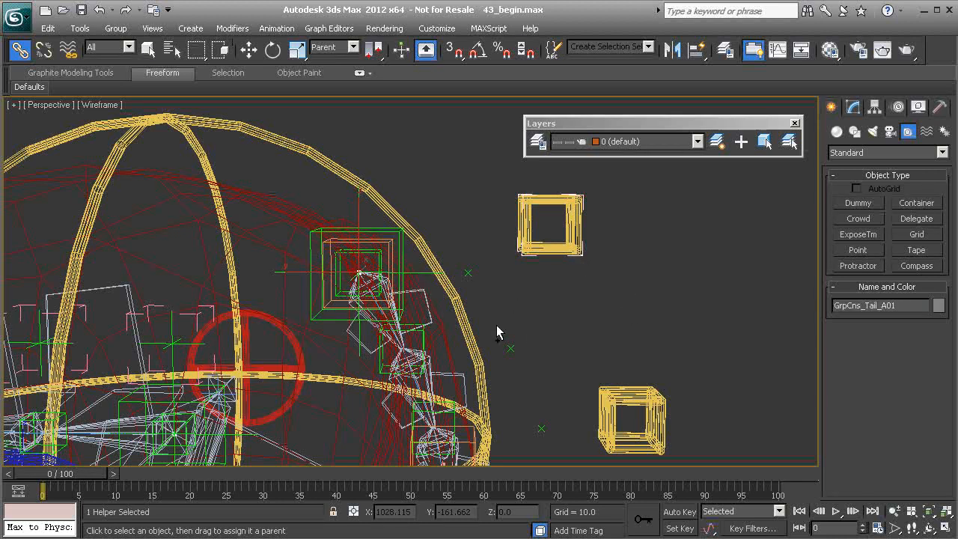
{"action": "scroll", "coordinate": [499, 314], "scroll_direction": "up", "scroll_amount": 2}
{"action": "right_click", "coordinate": [544, 289]}
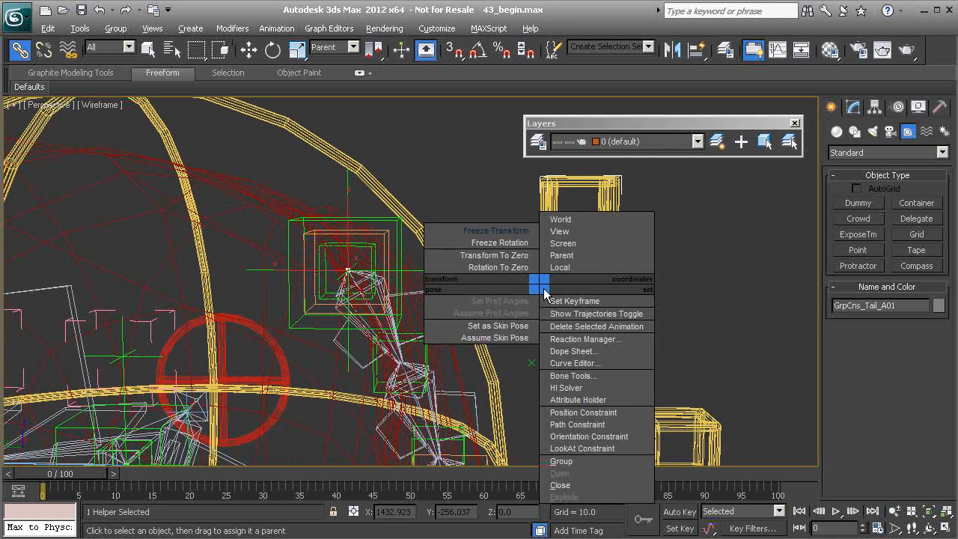
{"action": "left_click", "coordinate": [610, 413]}
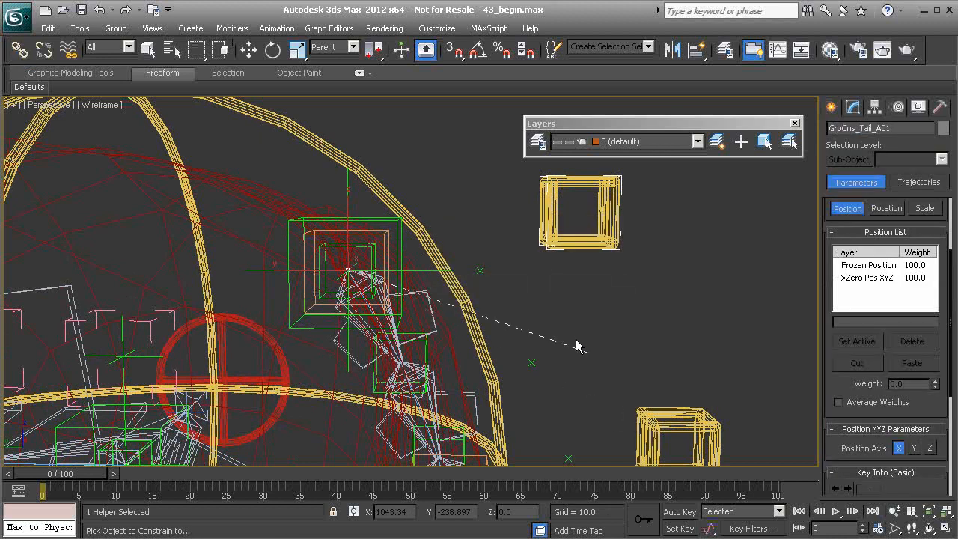
{"action": "left_click", "coordinate": [384, 221]}
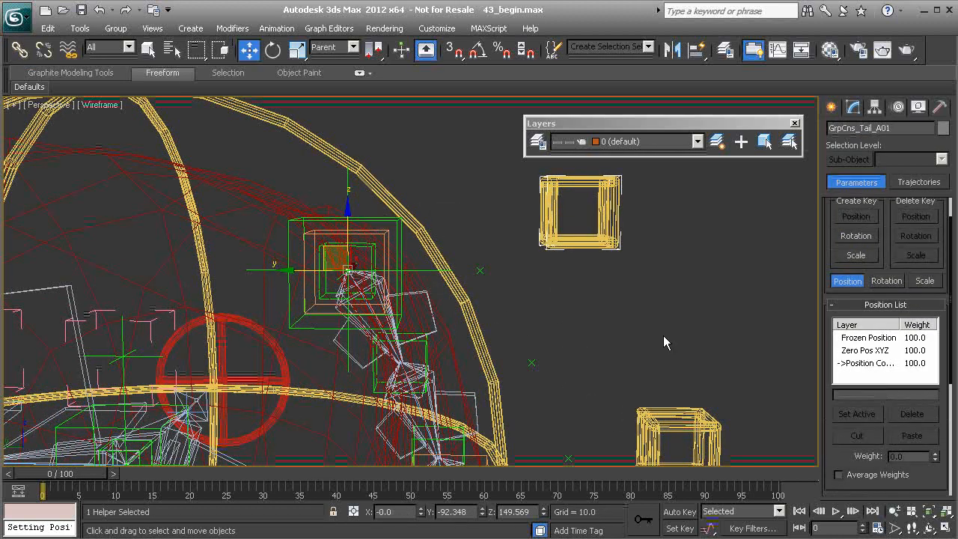
Step: Add an orientation constraint from GrpCns_Tail_A01 to PtDrv_TailAnchor01
{"action": "right_click", "coordinate": [550, 285]}
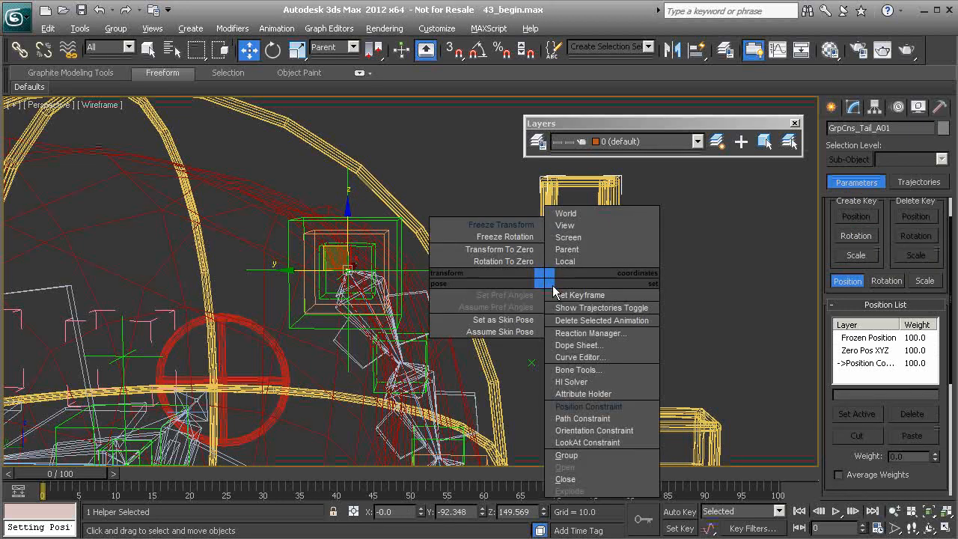
{"action": "left_click", "coordinate": [628, 429]}
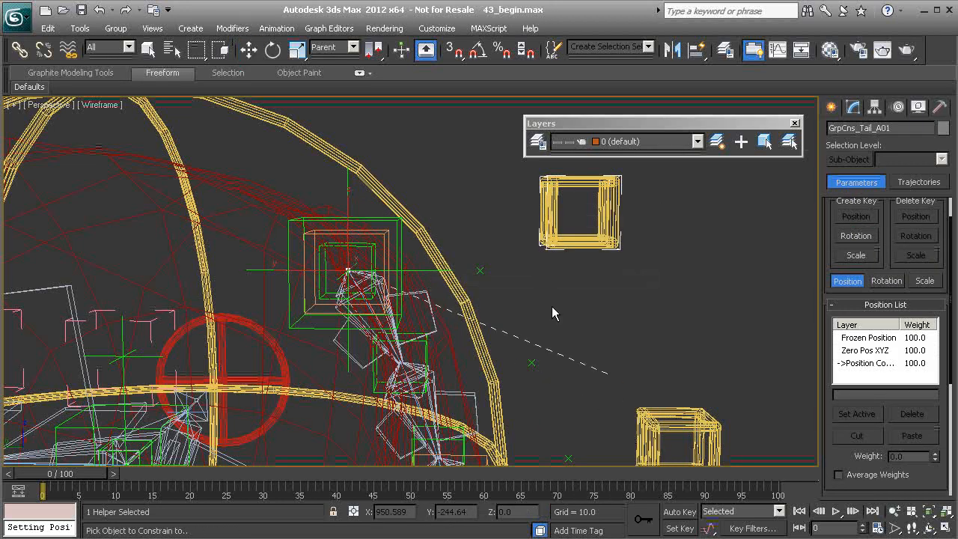
{"action": "left_click", "coordinate": [403, 241]}
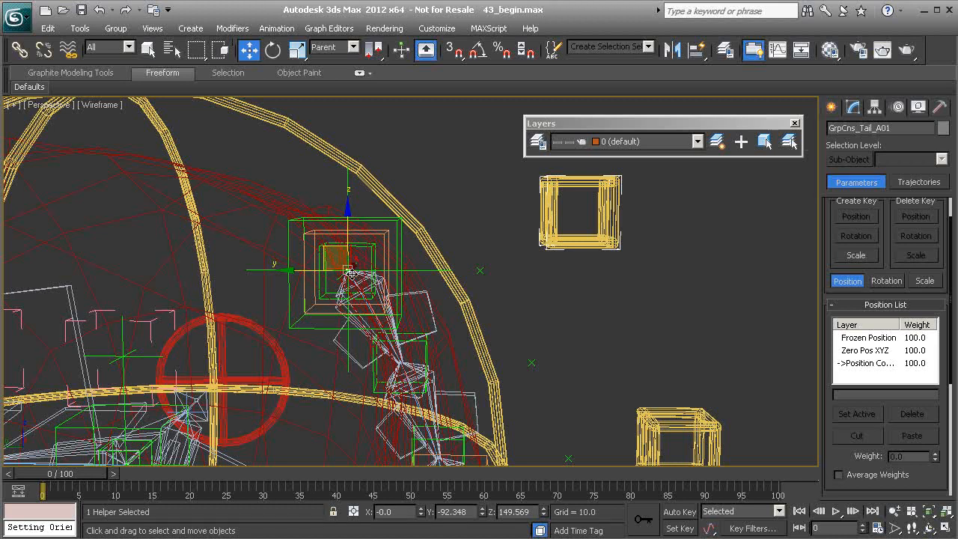
{"action": "scroll", "coordinate": [361, 289], "scroll_direction": "down", "scroll_amount": 5}
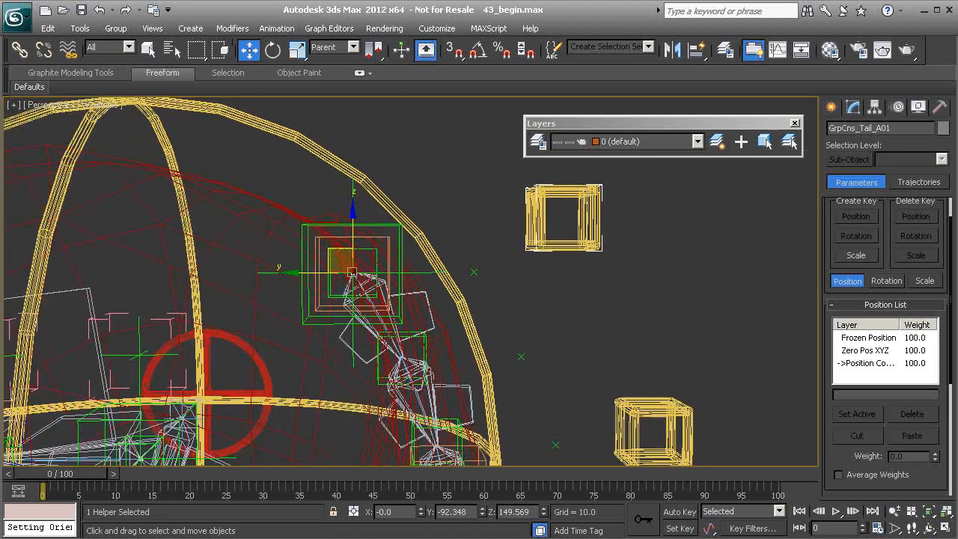
{"action": "scroll", "coordinate": [369, 324], "scroll_direction": "up", "scroll_amount": 4}
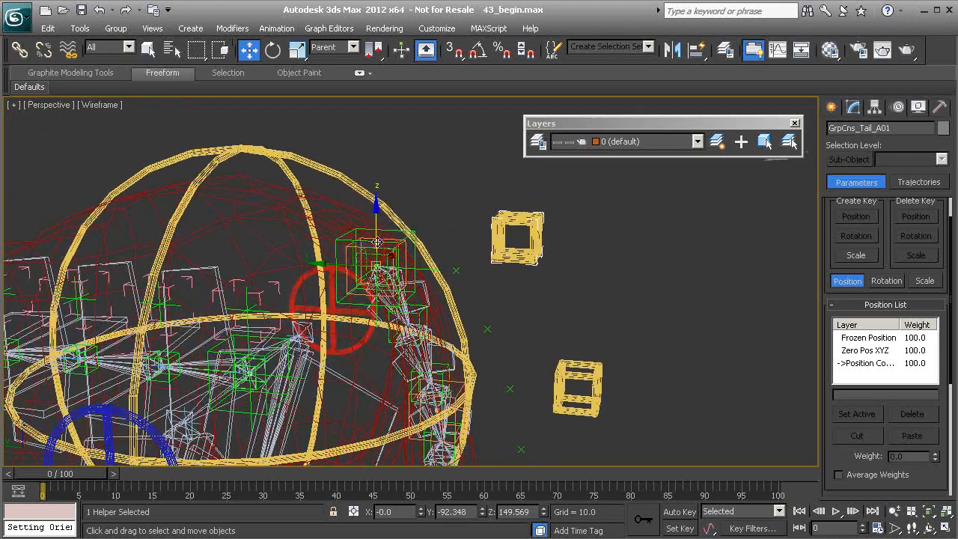
Step: Test the tail constraints by rotating the pelvis control Cs_Pelvis01
{"action": "left_click", "coordinate": [330, 176]}
{"action": "scroll", "coordinate": [311, 339], "scroll_direction": "down", "scroll_amount": 4}
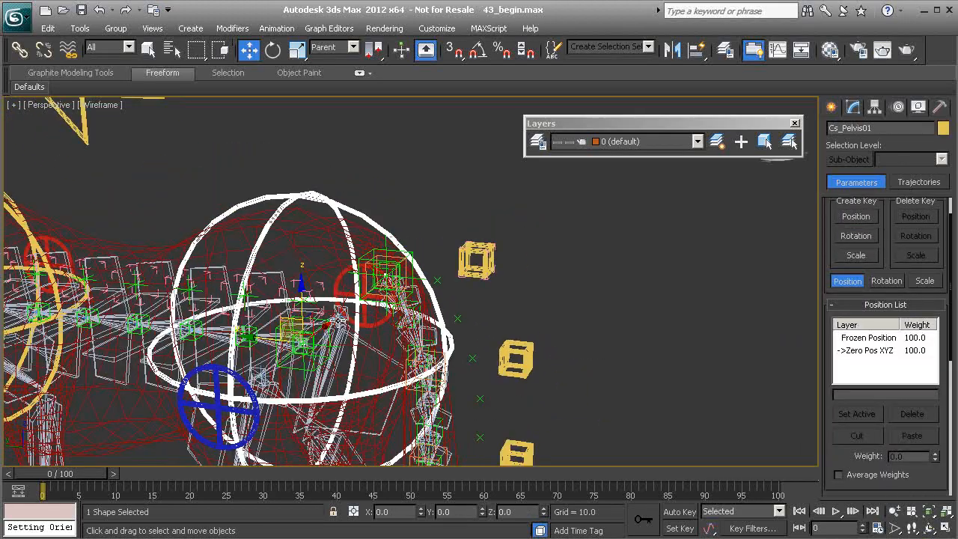
{"action": "key", "text": "e"}
{"action": "left_click_drag", "start_coordinate": [336, 330], "coordinate": [360, 296]}
{"action": "middle_click_drag", "start_coordinate": [360, 298], "coordinate": [402, 283], "text": "alt"}
Step: Show the rotation controllers of GrpCns_Tail_A01 and reset the weight of its PtDrv_TailAnchor01 orientation target
{"action": "left_click", "coordinate": [498, 233]}
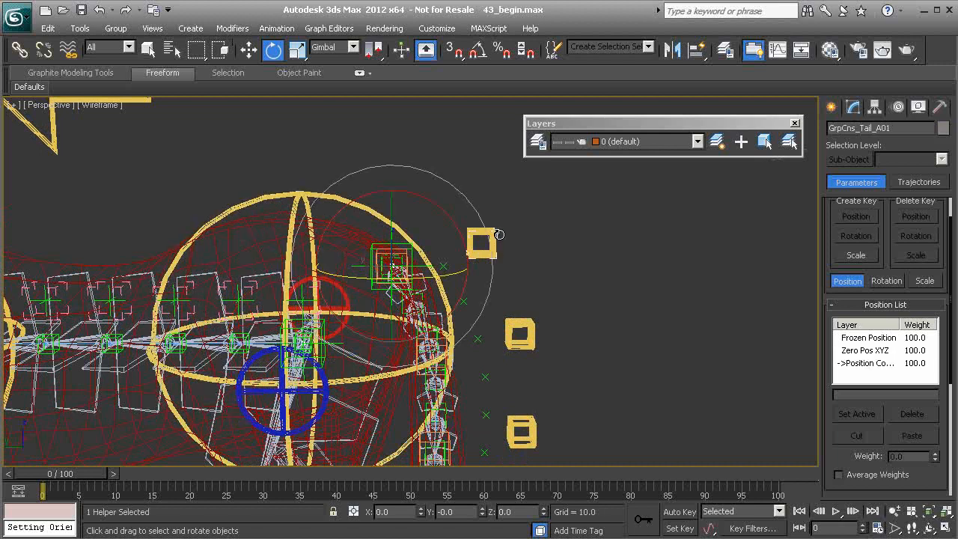
{"action": "left_click", "coordinate": [885, 281]}
{"action": "left_click_drag", "start_coordinate": [831, 425], "coordinate": [824, 109]}
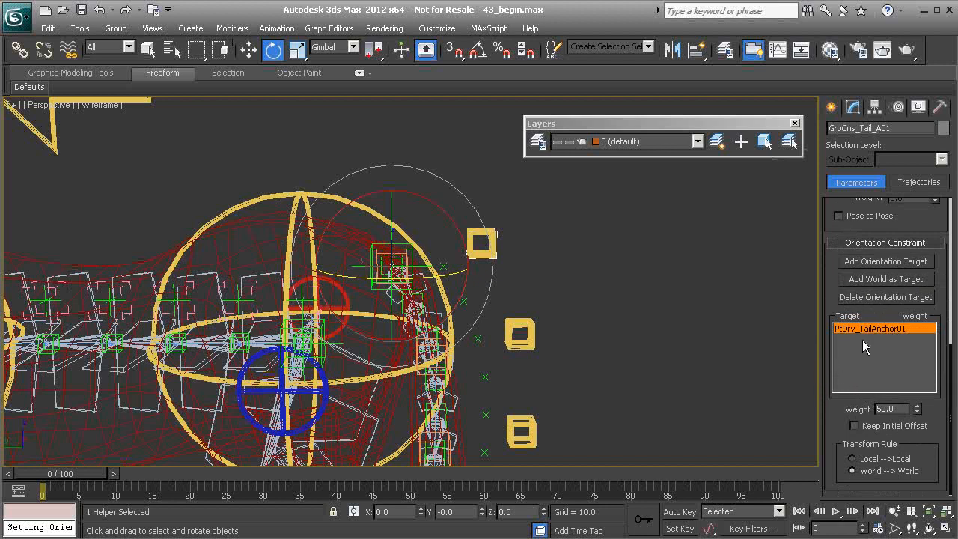
{"action": "double_click", "coordinate": [895, 408]}
{"action": "right_click", "coordinate": [918, 409]}
{"action": "left_click", "coordinate": [556, 309]}
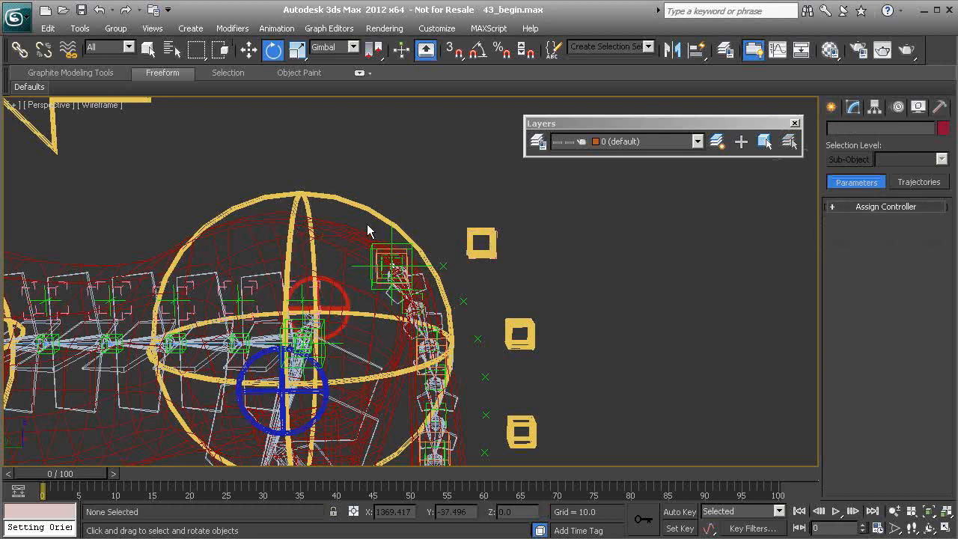
Step: Display the horse shaded, test how the tail reacts to rotating Cs_Pelvis01, and undo the rotation
{"action": "left_click_drag", "start_coordinate": [365, 213], "coordinate": [426, 286]}
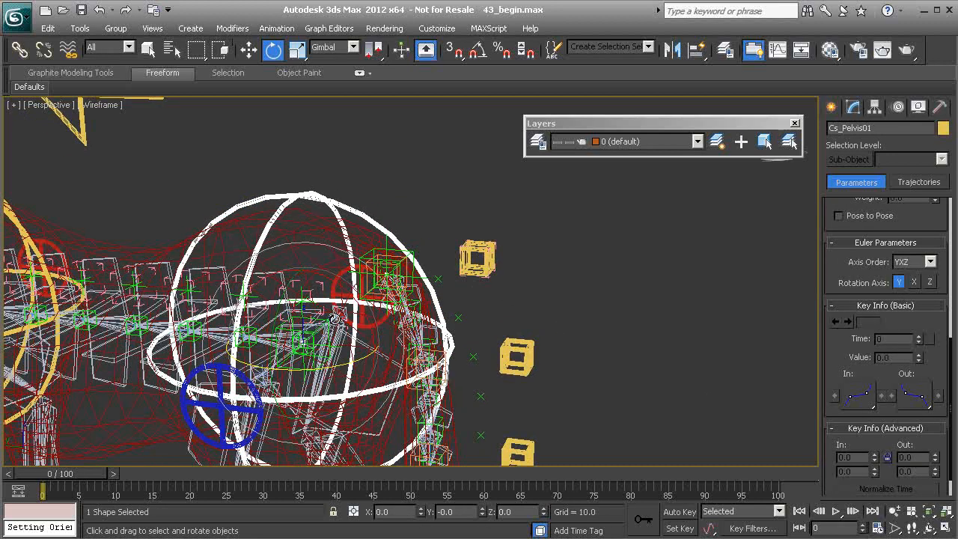
{"action": "key", "text": "F3"}
{"action": "mouse_move", "coordinate": [356, 309]}
{"action": "left_mouse_down"}
{"action": "mouse_move", "coordinate": [364, 287]}
{"action": "mouse_move", "coordinate": [327, 309]}
{"action": "mouse_move", "coordinate": [413, 285]}
{"action": "mouse_move", "coordinate": [342, 282]}
{"action": "left_mouse_up"}
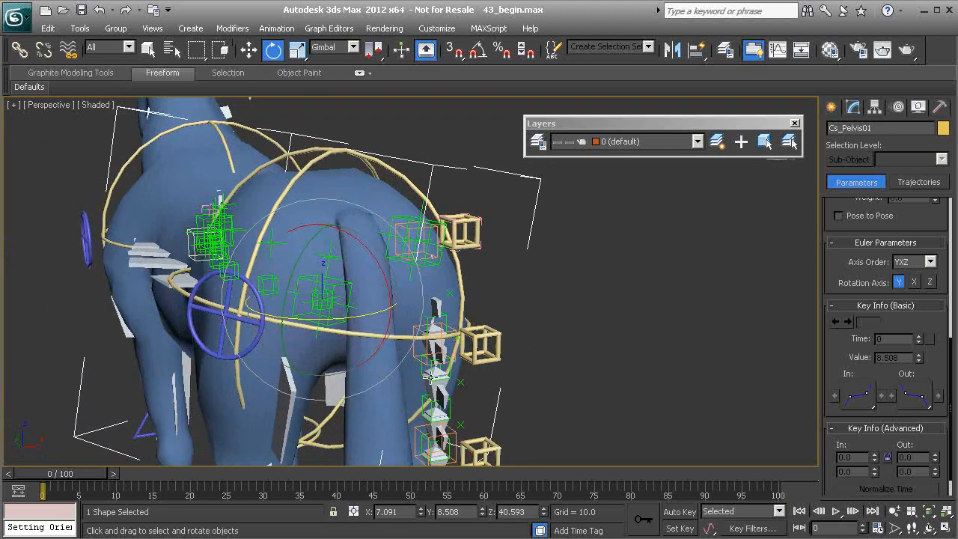
{"action": "key", "text": "ctrl+z"}
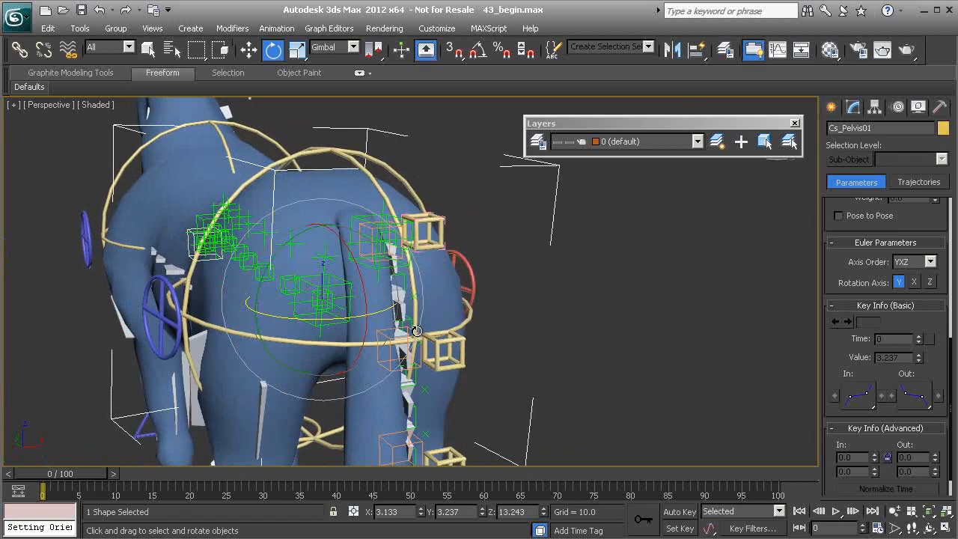
{"action": "key", "text": "ctrl+z"}
{"action": "middle_click_drag", "start_coordinate": [363, 318], "coordinate": [444, 275], "text": "alt"}
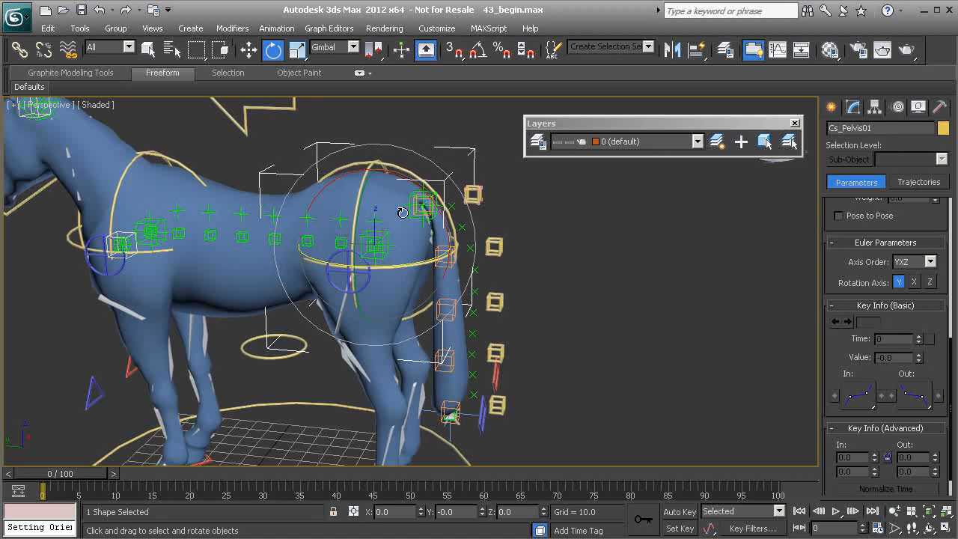
Step: Select PtDrv_TailAnchor01 and inspect the orientation constraint targets and weight of GrpCns_Tail_A01
{"action": "middle_click_drag", "start_coordinate": [308, 420], "coordinate": [323, 354]}
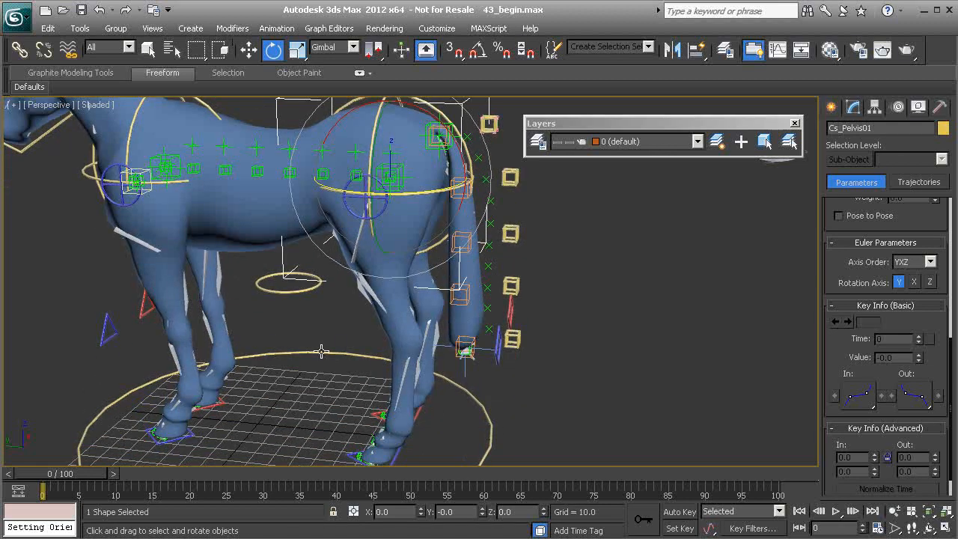
{"action": "middle_click_drag", "start_coordinate": [401, 205], "coordinate": [375, 272]}
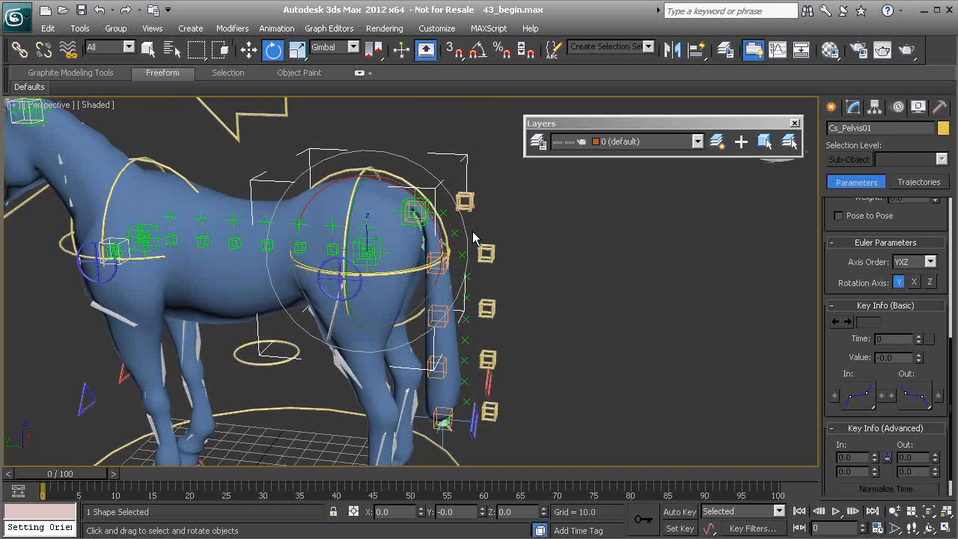
{"action": "middle_click_drag", "start_coordinate": [455, 289], "coordinate": [443, 365]}
{"action": "scroll", "coordinate": [420, 306], "scroll_direction": "up", "scroll_amount": 5}
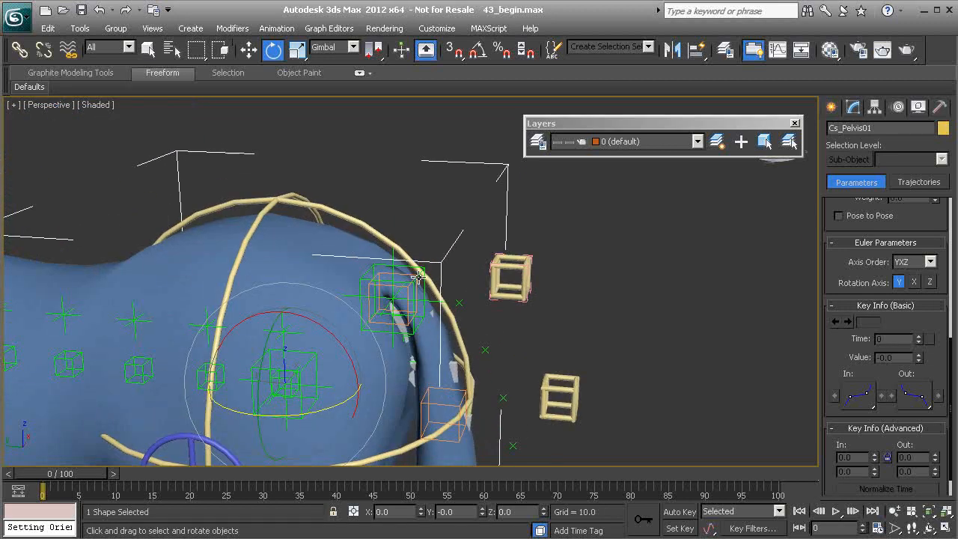
{"action": "left_click", "coordinate": [418, 277]}
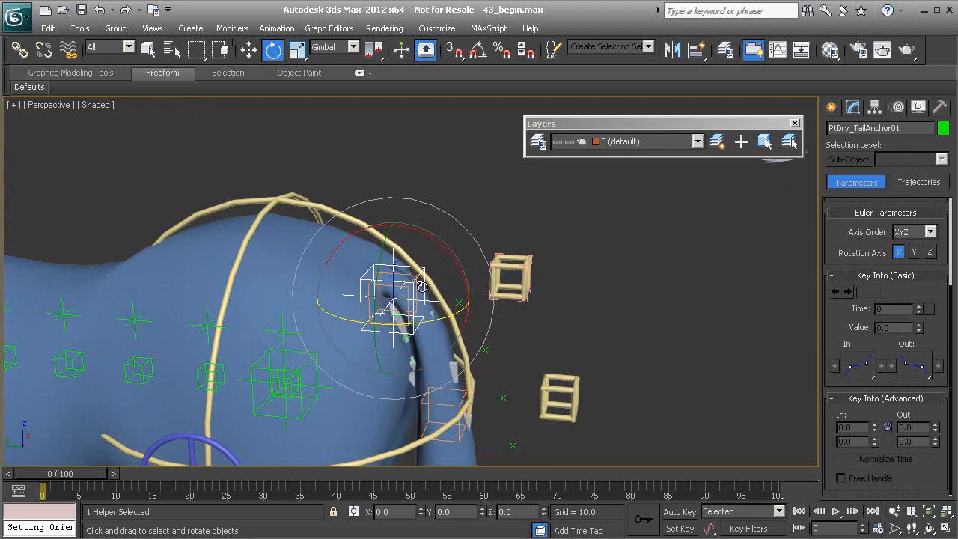
{"action": "left_click", "coordinate": [528, 258]}
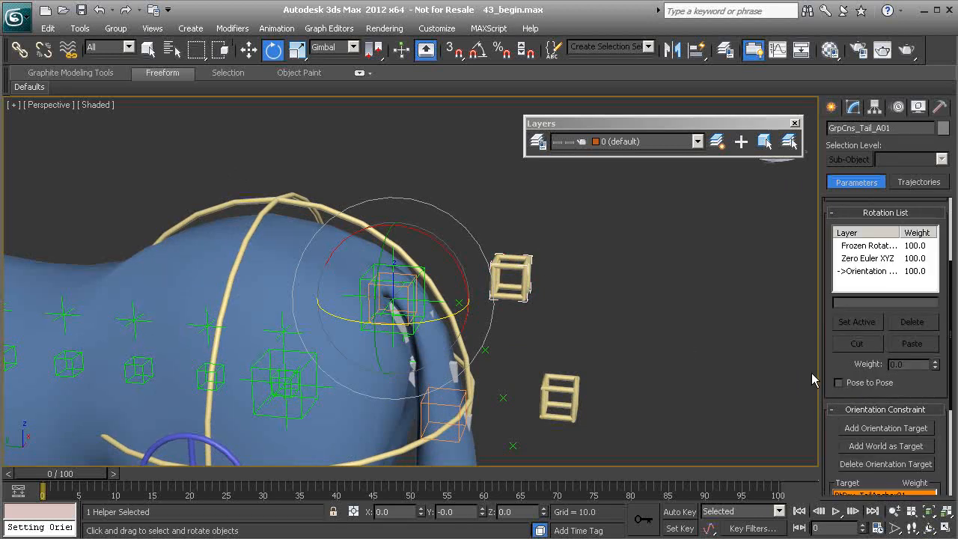
{"action": "left_click_drag", "start_coordinate": [826, 367], "coordinate": [826, 256]}
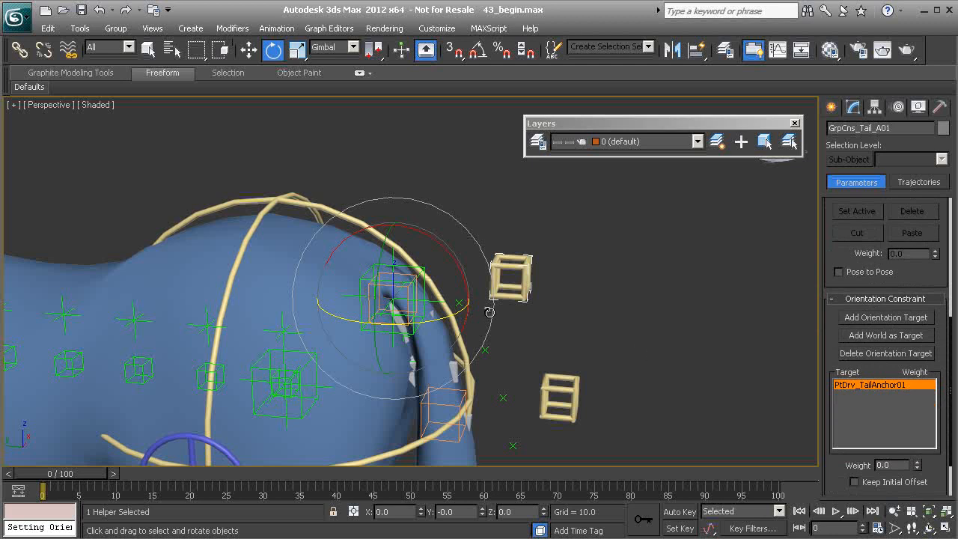
Step: Deselect GrpCns_Tail_A01 and examine the tail controls in relation to the pelvis and the whole horse rig
{"action": "middle_click_drag", "start_coordinate": [528, 331], "coordinate": [515, 282]}
{"action": "scroll", "coordinate": [514, 283], "scroll_direction": "down", "scroll_amount": 4}
{"action": "middle_click_drag", "start_coordinate": [475, 336], "coordinate": [442, 298], "text": "alt"}
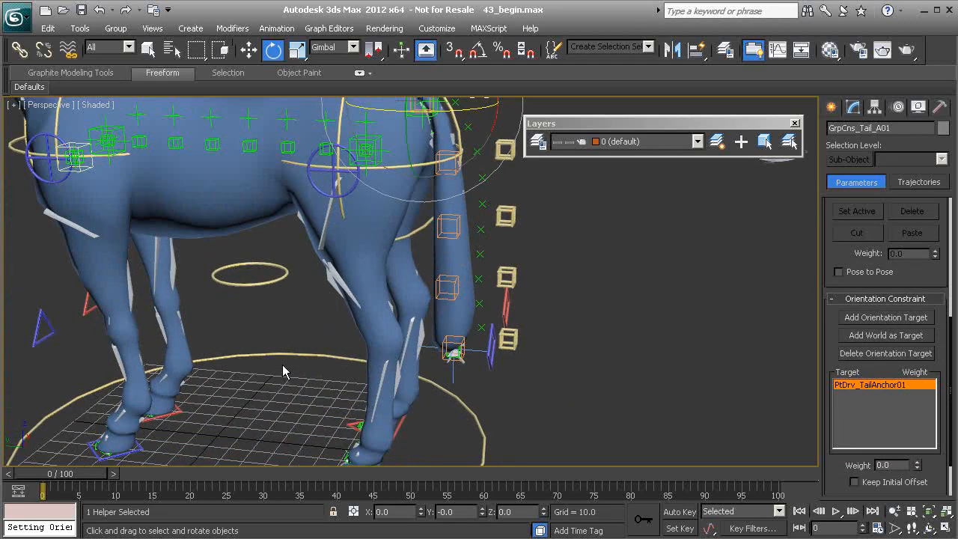
{"action": "scroll", "coordinate": [283, 365], "scroll_direction": "down", "scroll_amount": 2}
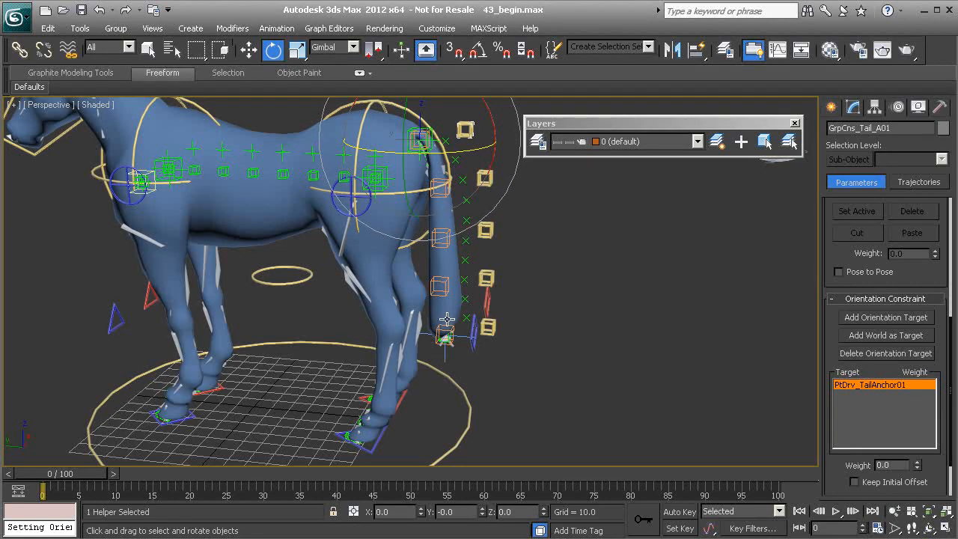
{"action": "middle_click_drag", "start_coordinate": [342, 162], "coordinate": [374, 186]}
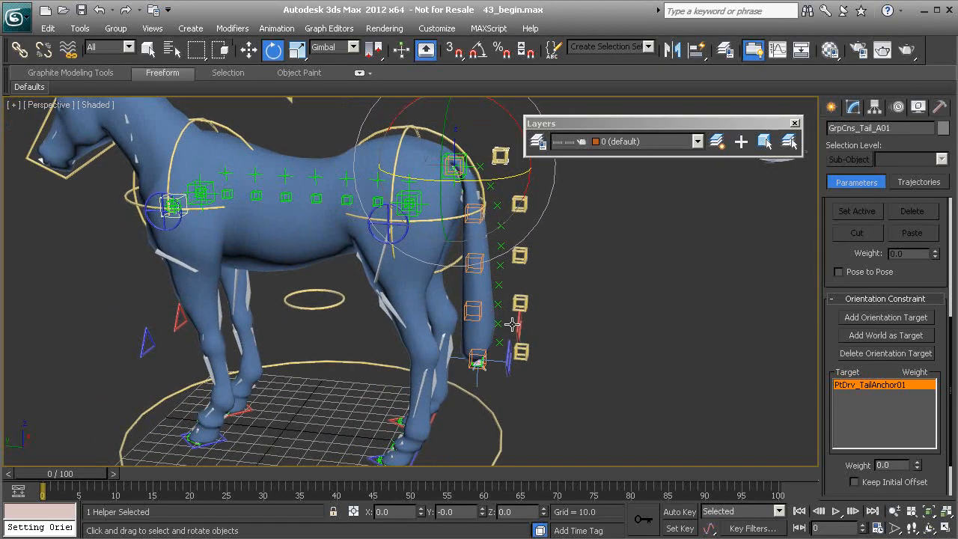
{"action": "left_click", "coordinate": [571, 283]}
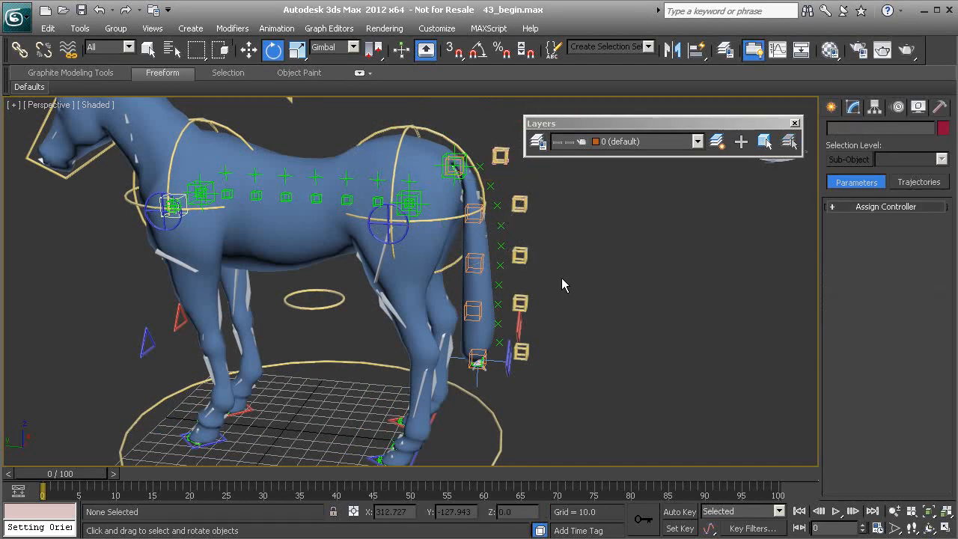
{"action": "middle_click_drag", "start_coordinate": [444, 223], "coordinate": [434, 253]}
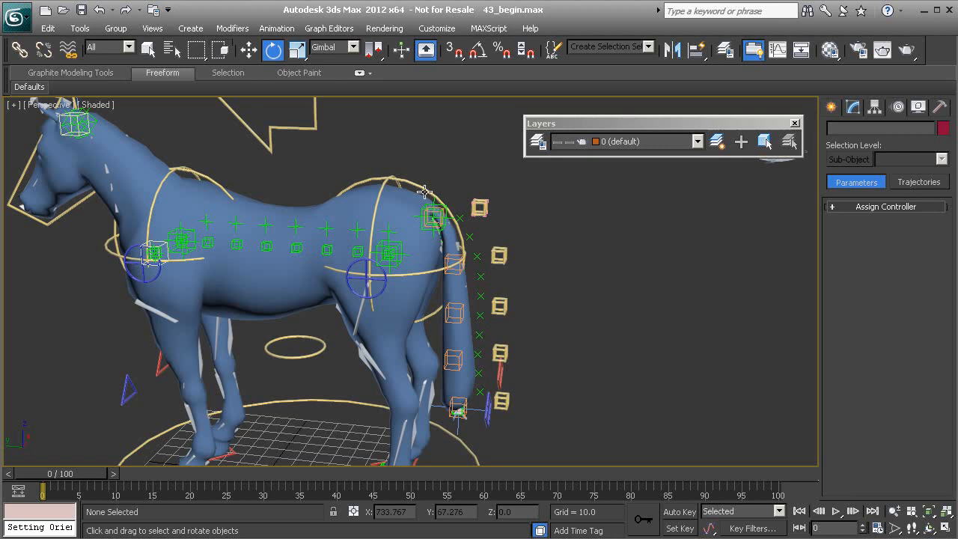
{"action": "middle_click_drag", "start_coordinate": [428, 255], "coordinate": [354, 226], "text": "alt"}
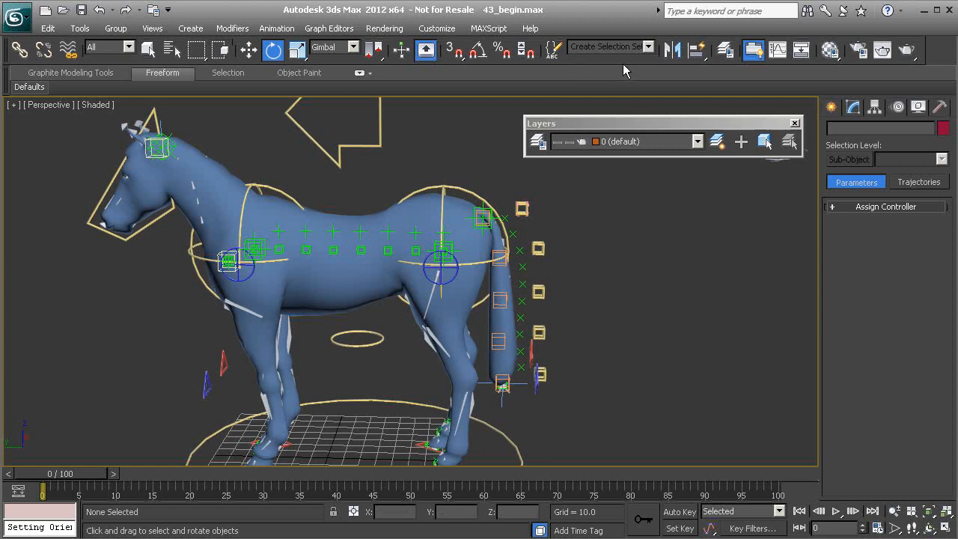